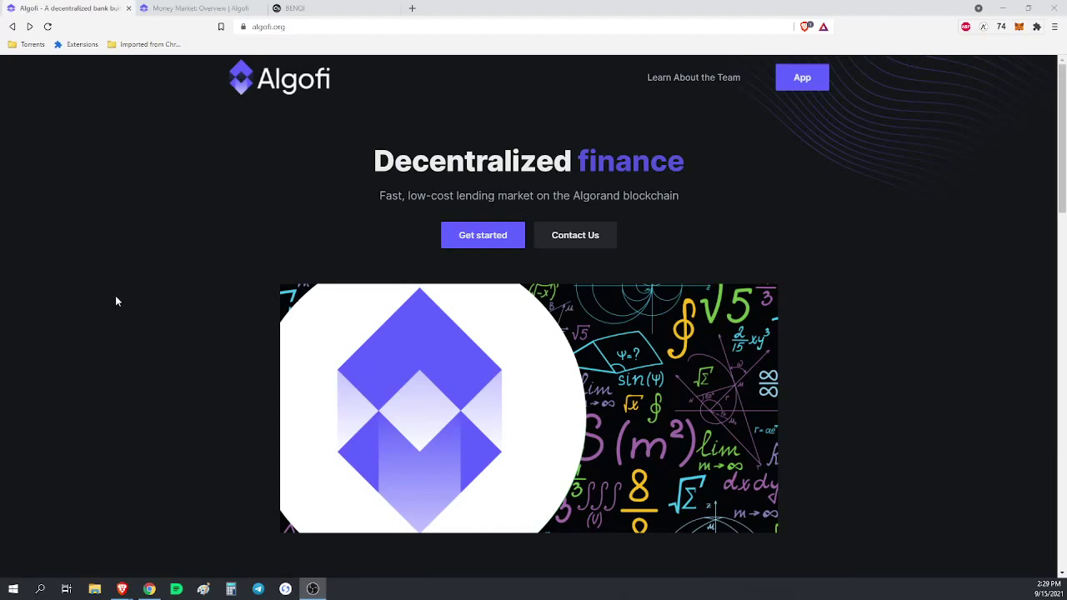
- Read through the Algofi home page, covering its finance features, money market, savings account and roadmap sections
{"action": "scroll", "coordinate": [116, 297], "scroll_direction": "down", "scroll_amount": 2}
{"action": "scroll", "coordinate": [116, 297], "scroll_direction": "up", "scroll_amount": 2}
{"action": "scroll", "coordinate": [117, 301], "scroll_direction": "down", "scroll_amount": 5}
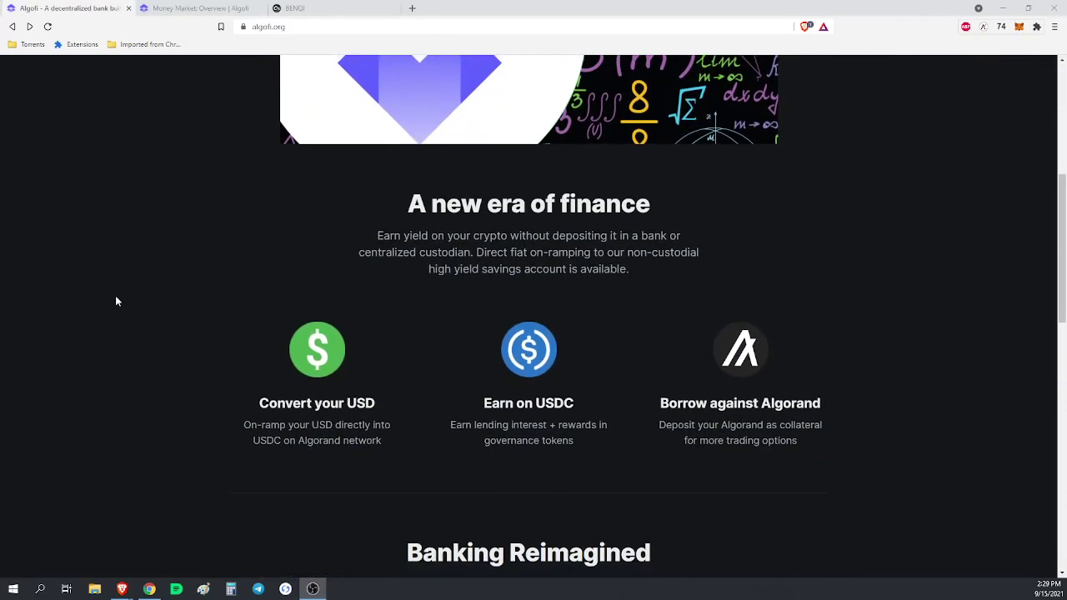
{"action": "scroll", "coordinate": [117, 301], "scroll_direction": "down", "scroll_amount": 1}
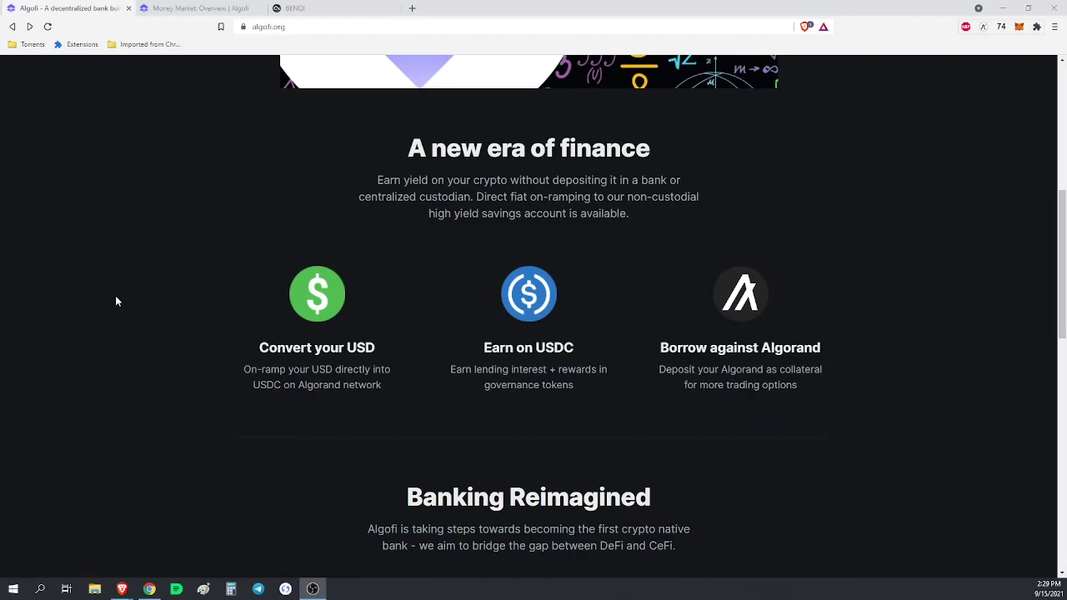
{"action": "scroll", "coordinate": [117, 301], "scroll_direction": "down", "scroll_amount": 3}
{"action": "scroll", "coordinate": [117, 301], "scroll_direction": "down", "scroll_amount": 2}
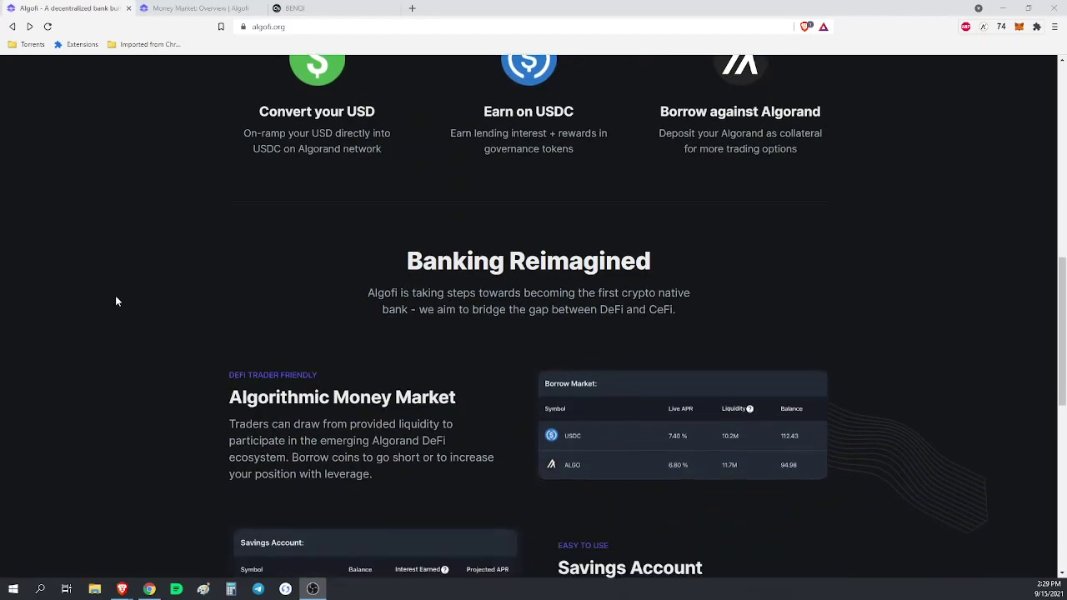
{"action": "scroll", "coordinate": [117, 301], "scroll_direction": "down", "scroll_amount": 3}
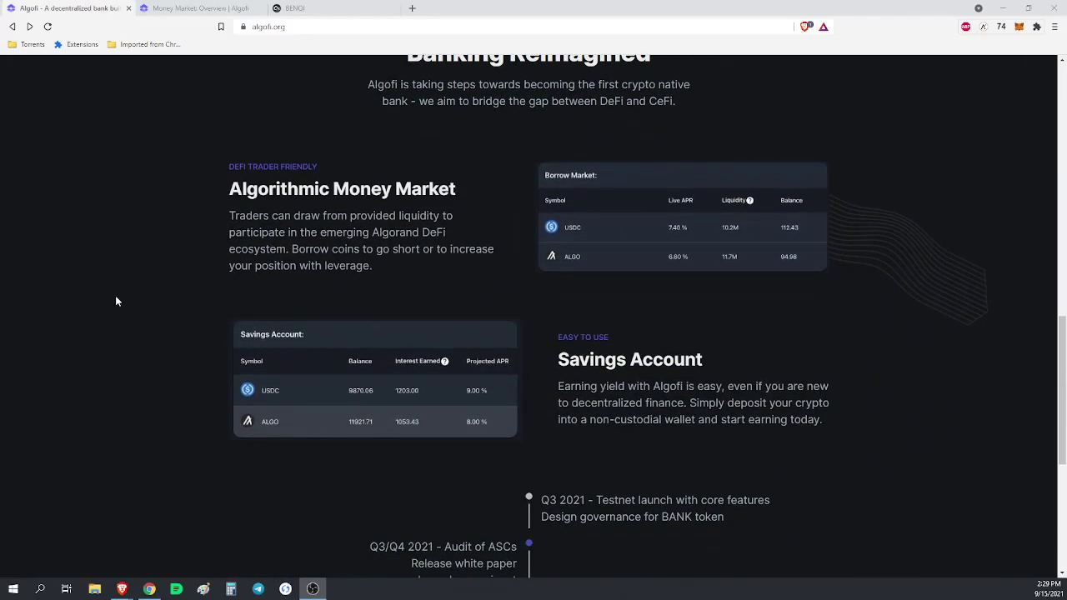
{"action": "scroll", "coordinate": [116, 301], "scroll_direction": "down", "scroll_amount": 2}
{"action": "scroll", "coordinate": [117, 301], "scroll_direction": "down", "scroll_amount": 3}
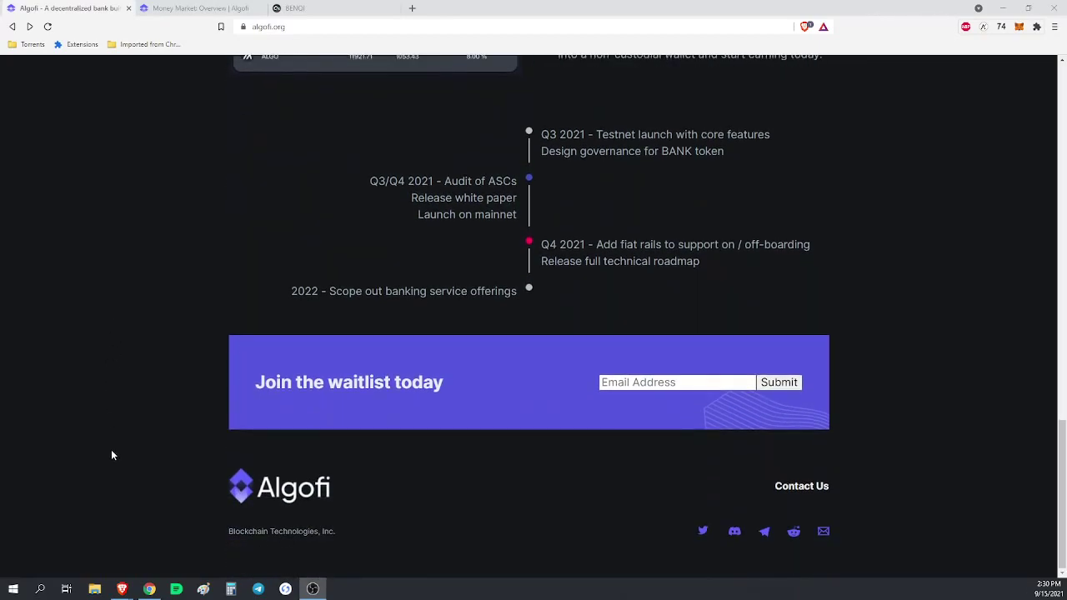
{"action": "scroll", "coordinate": [112, 455], "scroll_direction": "up", "scroll_amount": 5}
{"action": "scroll", "coordinate": [112, 455], "scroll_direction": "up", "scroll_amount": 10}
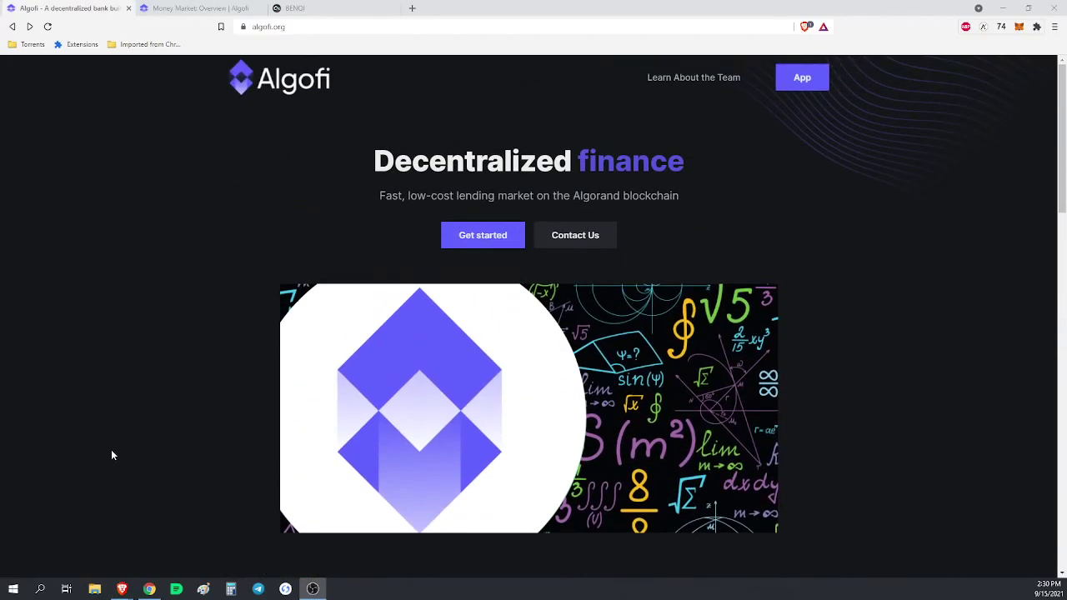
- Review the savings account overview and the Q3 2021 to 2022 roadmap on the Algofi home page
{"action": "scroll", "coordinate": [113, 455], "scroll_direction": "down", "scroll_amount": 3}
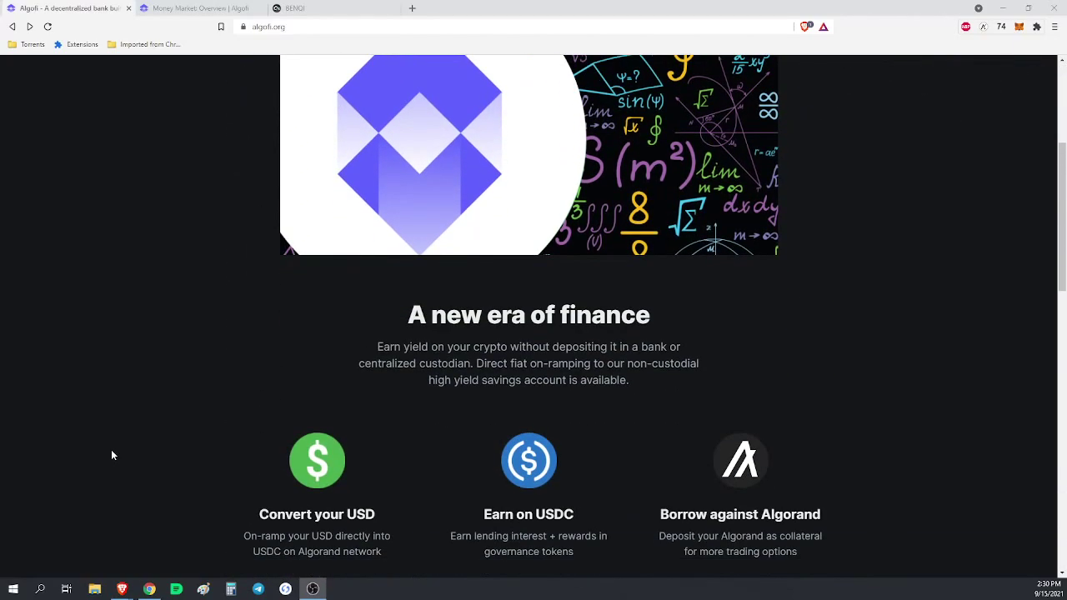
{"action": "scroll", "coordinate": [112, 455], "scroll_direction": "down", "scroll_amount": 11}
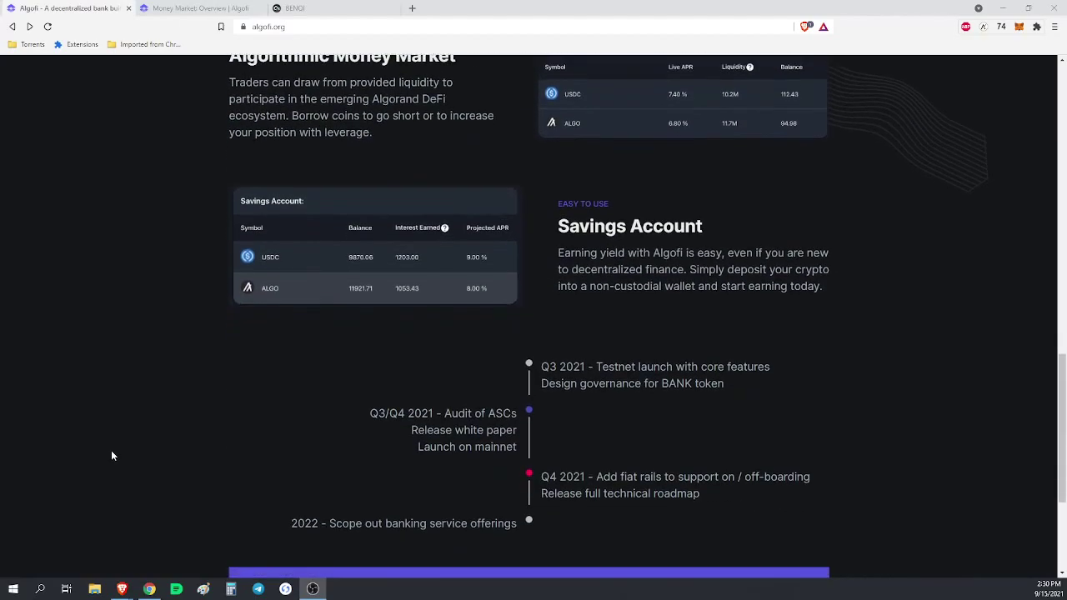
{"action": "scroll", "coordinate": [464, 219], "scroll_direction": "up", "scroll_amount": 1}
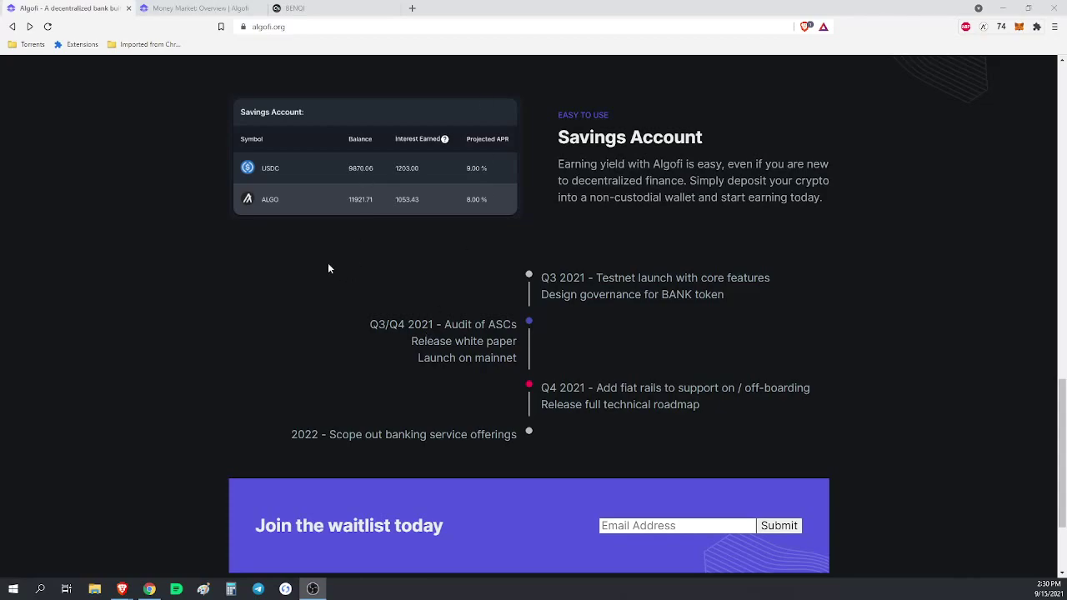
{"action": "scroll", "coordinate": [296, 320], "scroll_direction": "down", "scroll_amount": 2}
{"action": "scroll", "coordinate": [296, 319], "scroll_direction": "up", "scroll_amount": 5}
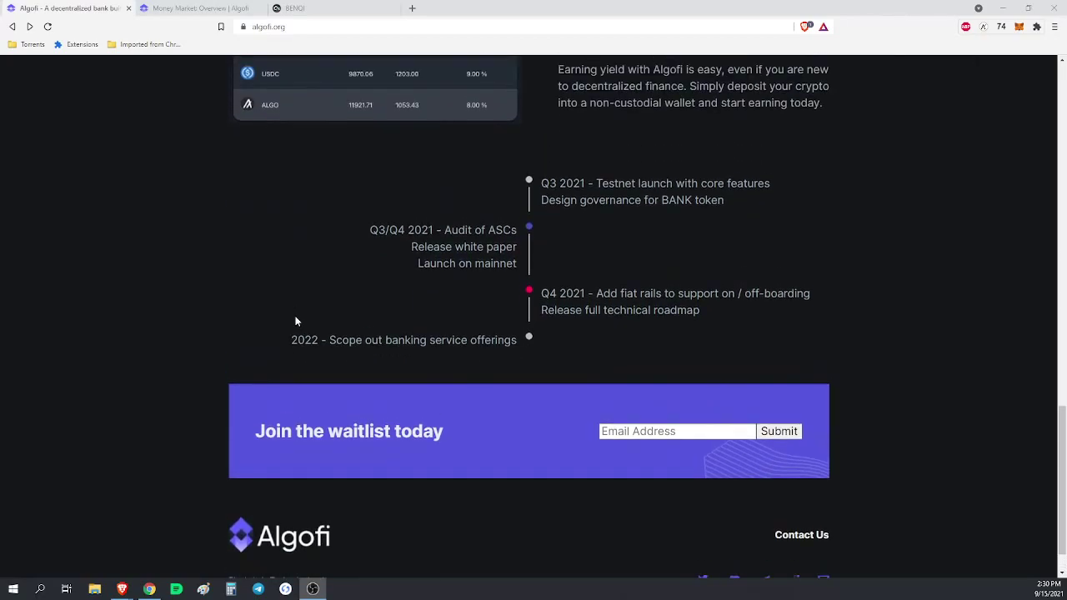
{"action": "scroll", "coordinate": [296, 320], "scroll_direction": "up", "scroll_amount": 10}
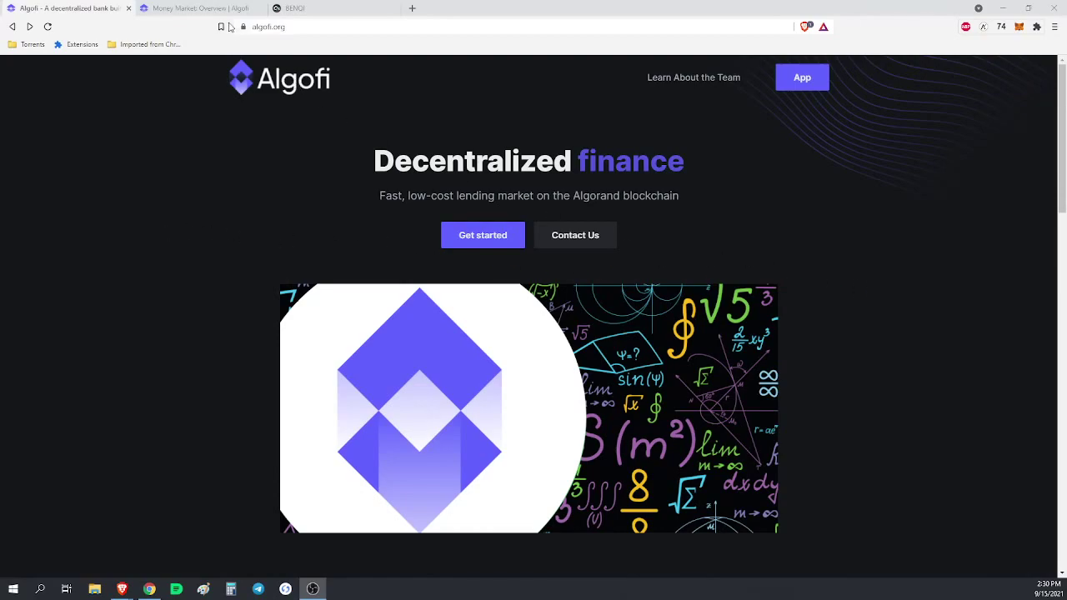
- Switch to the Algofi testnet Money Market overview and look over its balances, supply and borrow markets
{"action": "left_click", "coordinate": [198, 9]}
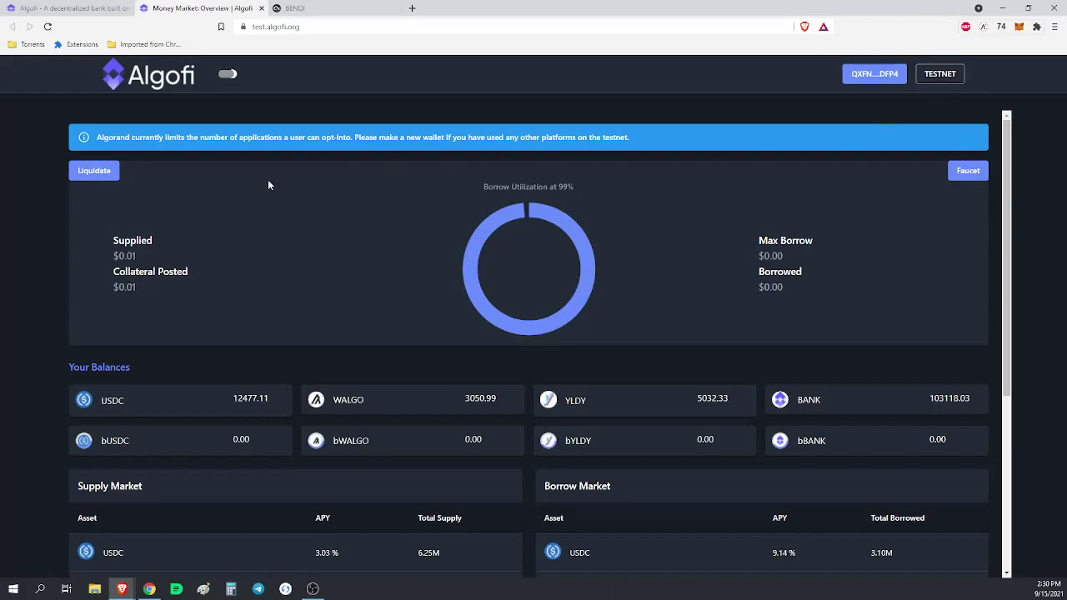
{"action": "scroll", "coordinate": [298, 264], "scroll_direction": "down", "scroll_amount": 4}
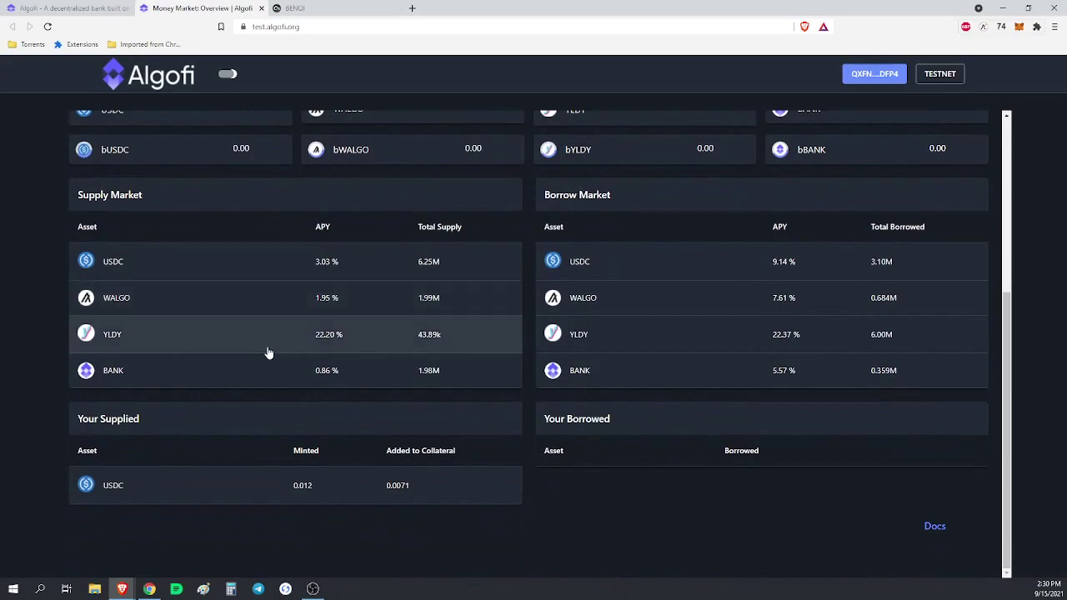
{"action": "scroll", "coordinate": [208, 487], "scroll_direction": "up", "scroll_amount": 4}
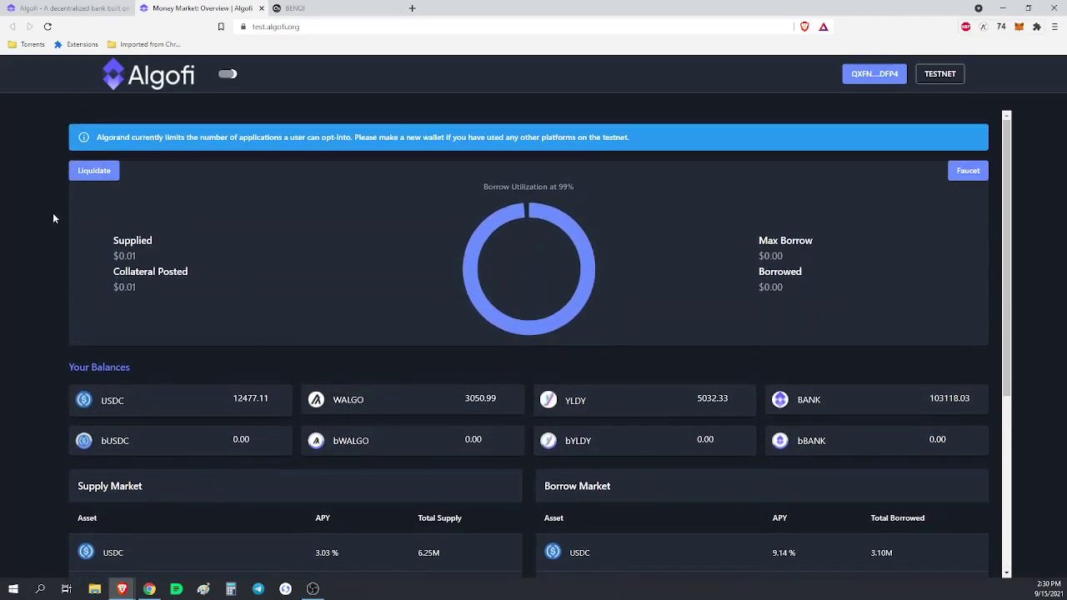
- Open the Liquidation Panel, browse the first three pages of borrower accounts and close it
{"action": "left_click", "coordinate": [96, 177]}
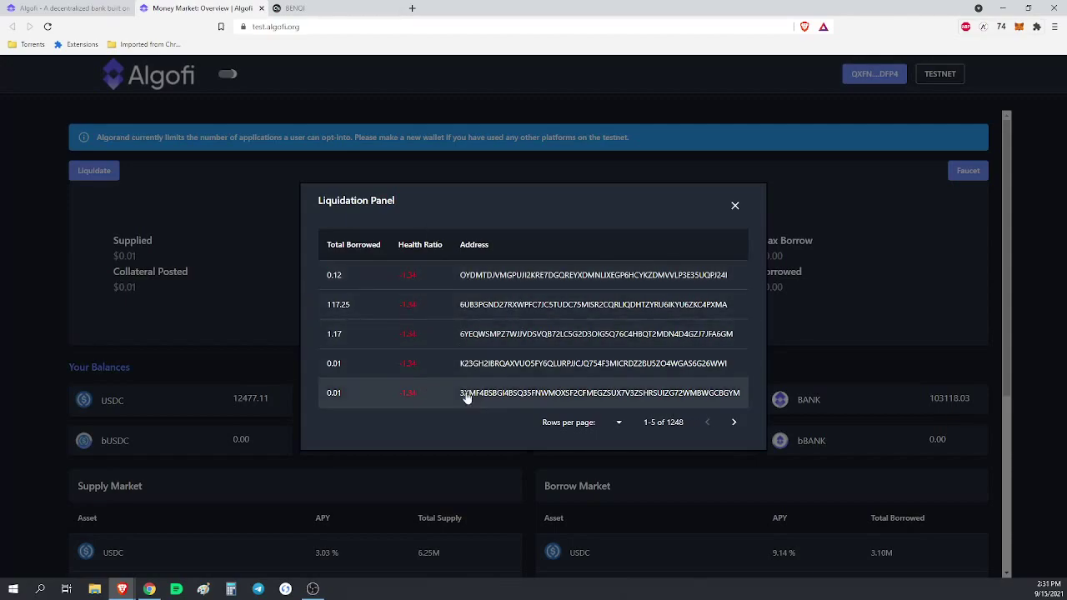
{"action": "left_click", "coordinate": [727, 423]}
{"action": "left_click", "coordinate": [735, 423]}
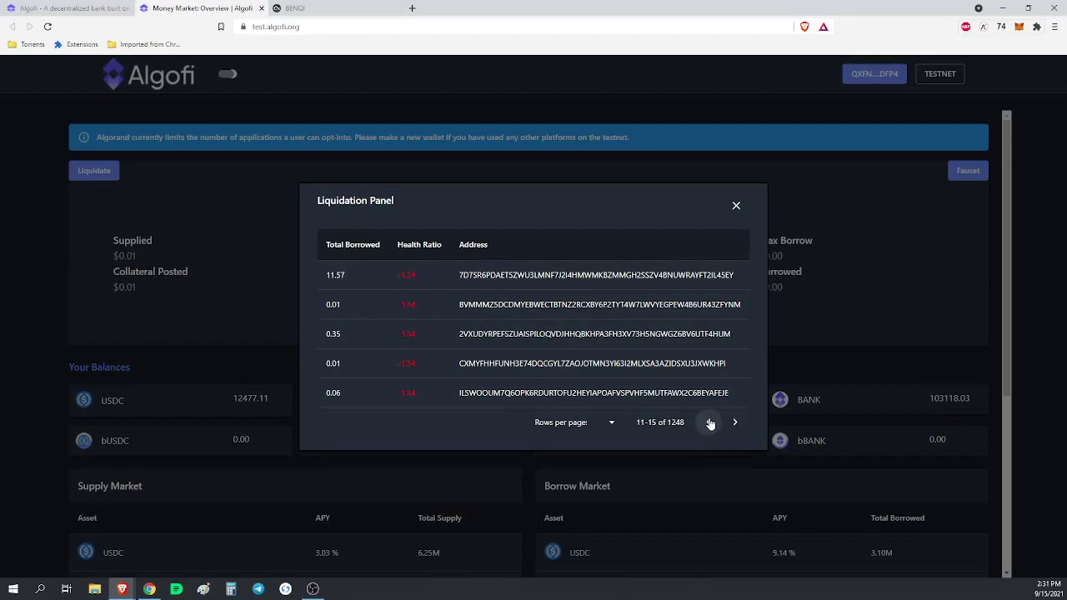
{"action": "left_click", "coordinate": [710, 423]}
{"action": "left_click", "coordinate": [710, 423]}
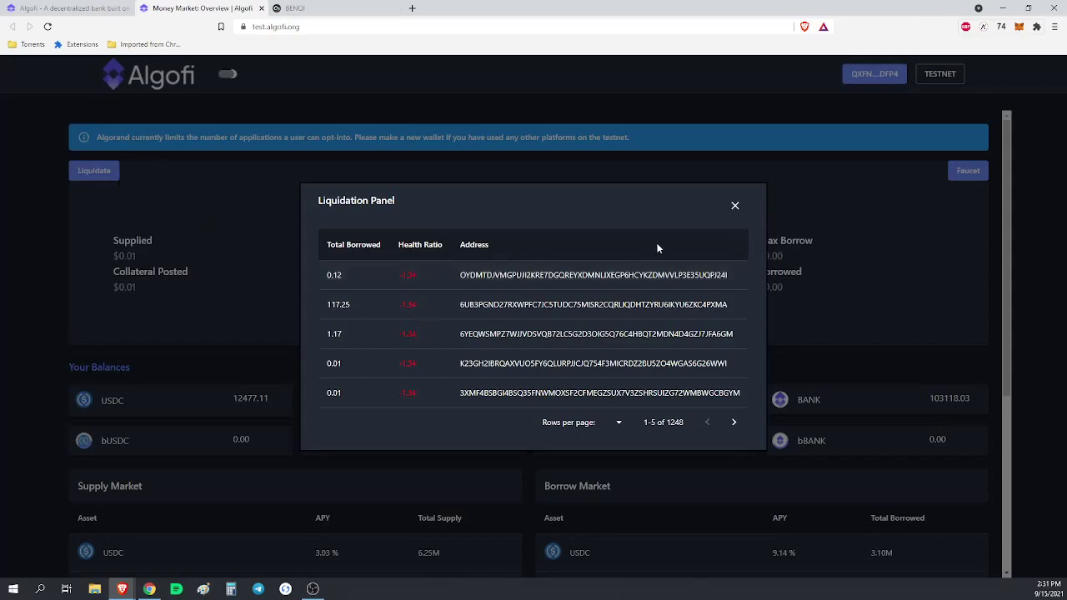
{"action": "left_click", "coordinate": [734, 208]}
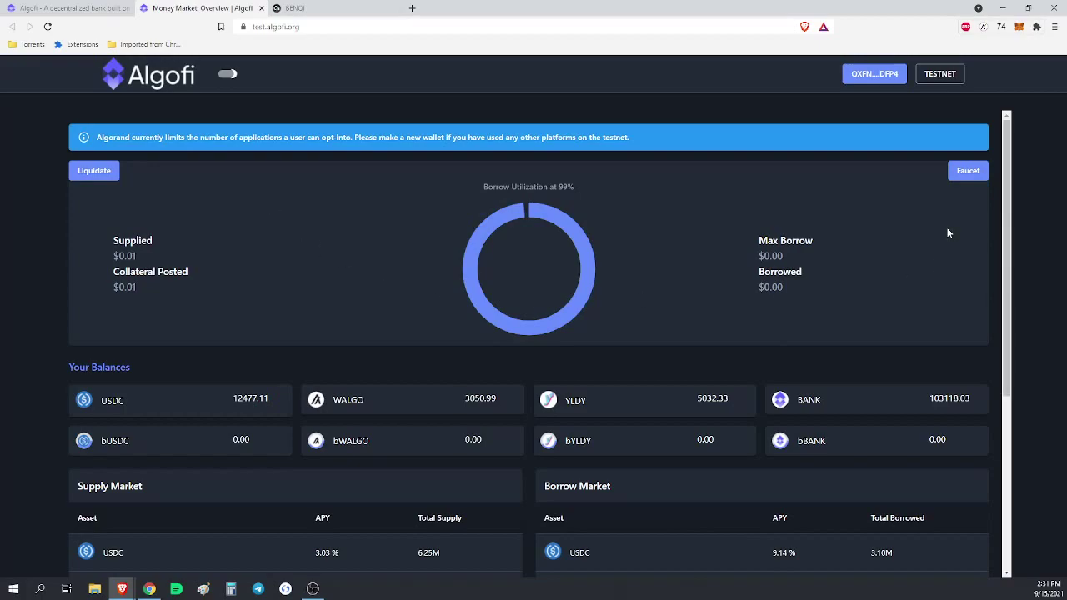
- Open the testnet faucet and set the requested USDC, WALGO, YLDY and BANK amounts to 1000 each
{"action": "left_click", "coordinate": [966, 172]}
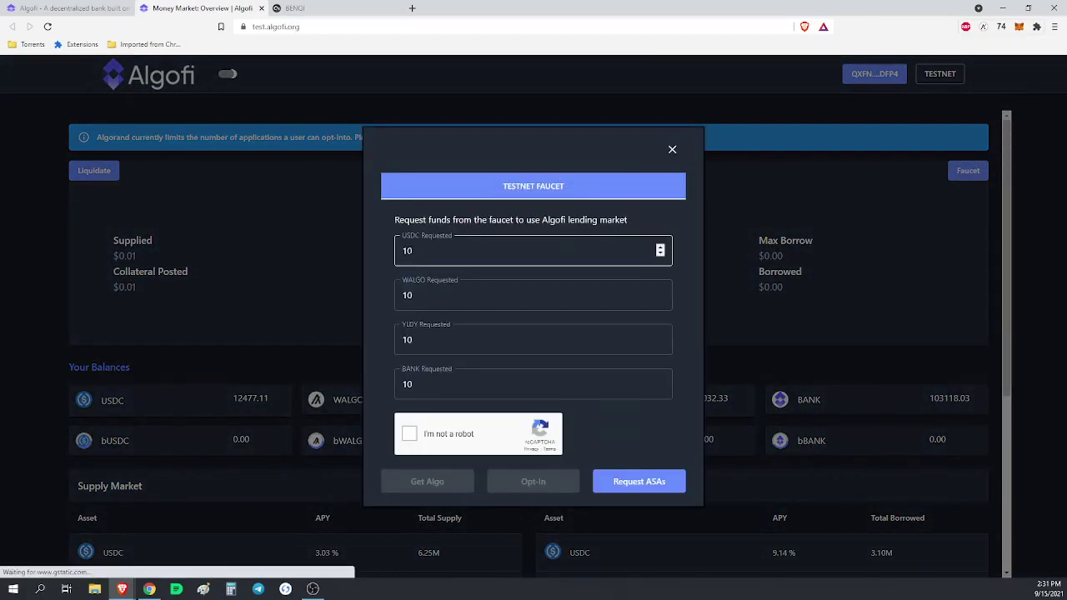
{"action": "left_click", "coordinate": [428, 252]}
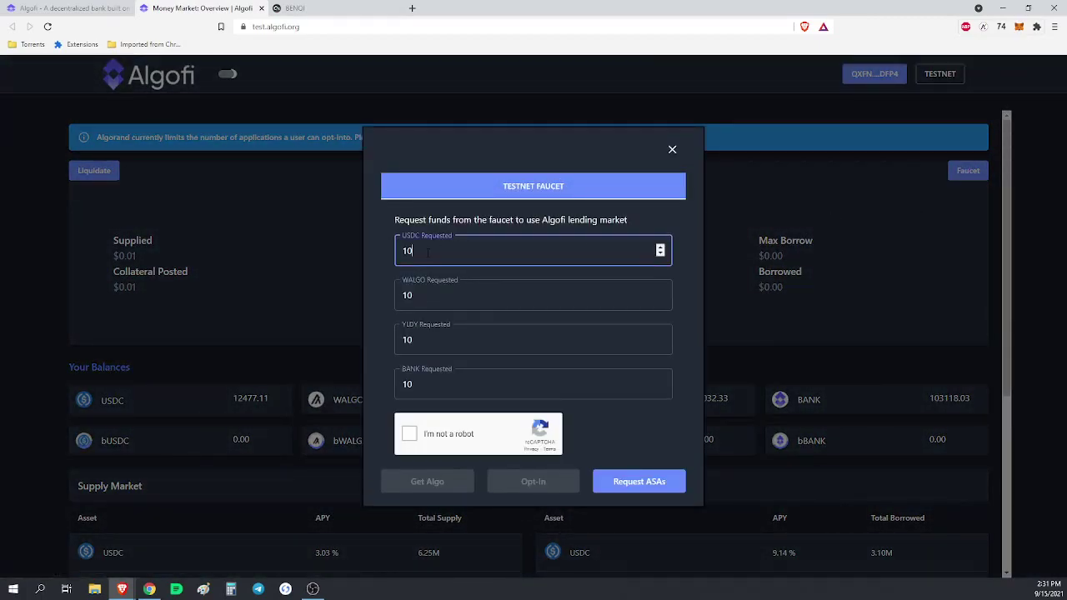
{"action": "type", "text": "00"}
{"action": "left_click", "coordinate": [429, 296]}
{"action": "type", "text": "00"}
{"action": "left_click", "coordinate": [434, 338]}
{"action": "type", "text": "0"}
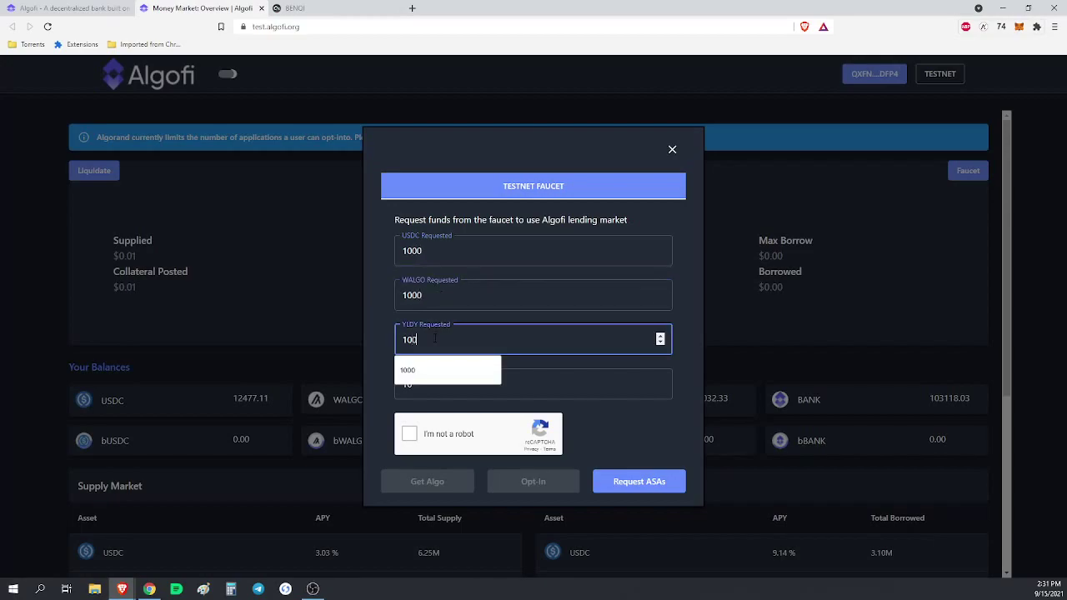
{"action": "type", "text": "0"}
{"action": "left_click", "coordinate": [528, 399]}
{"action": "type", "text": "00"}
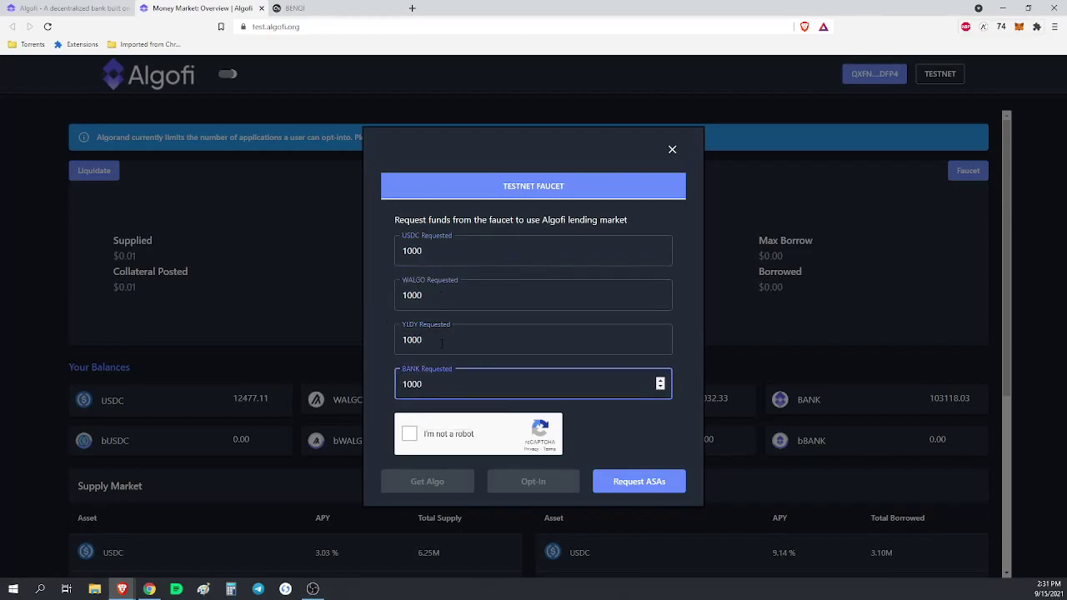
- Pass the reCAPTCHA by selecting the mountain or hill images, request the ASAs from the faucet and close the dialog
{"action": "left_click", "coordinate": [409, 435]}
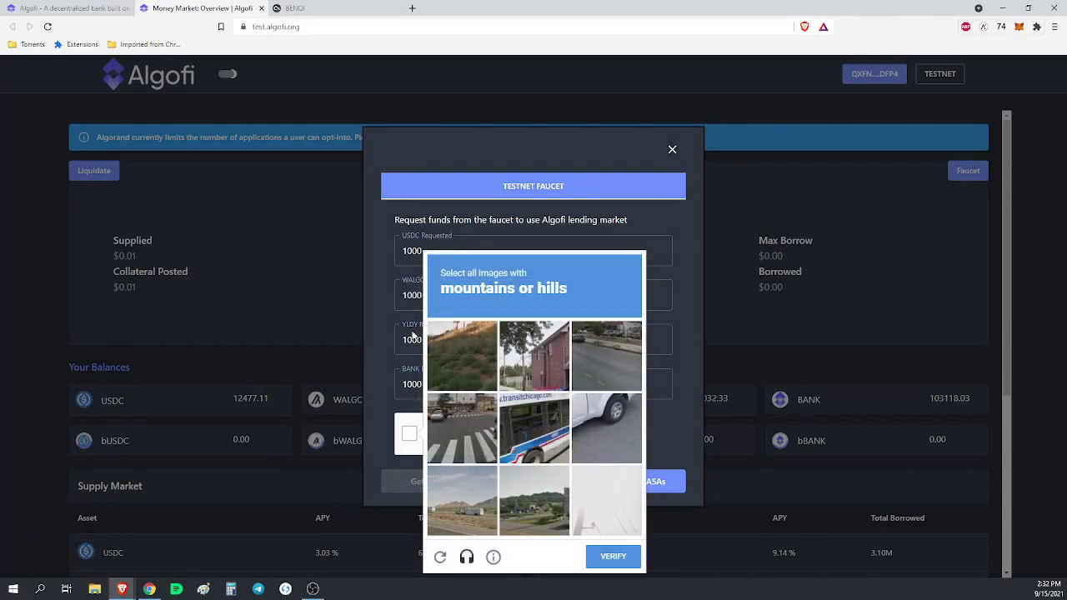
{"action": "left_click", "coordinate": [544, 510]}
{"action": "left_click", "coordinate": [466, 503]}
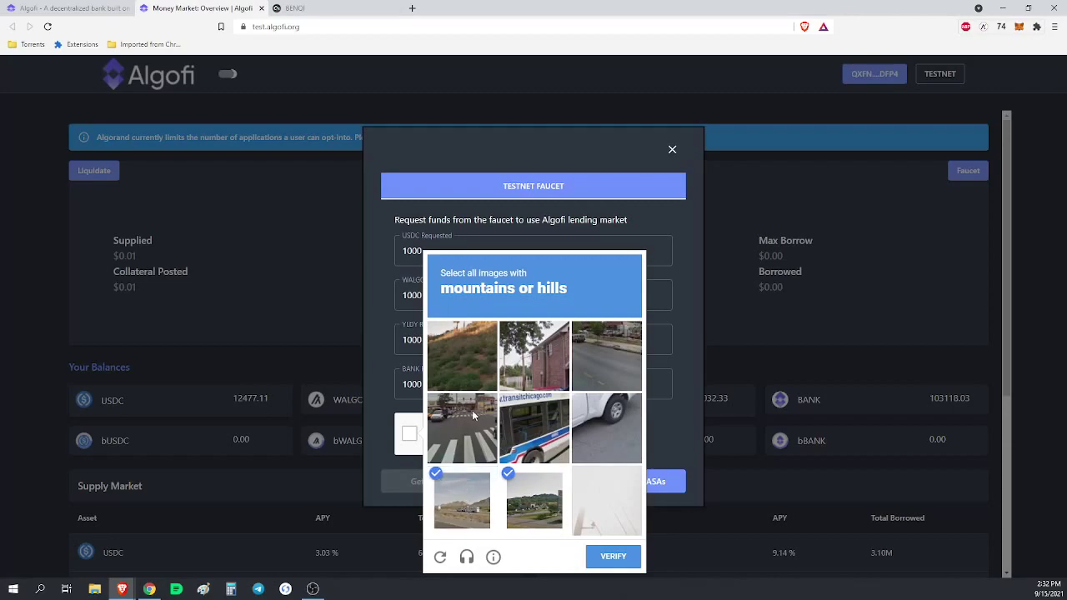
{"action": "left_click", "coordinate": [462, 346]}
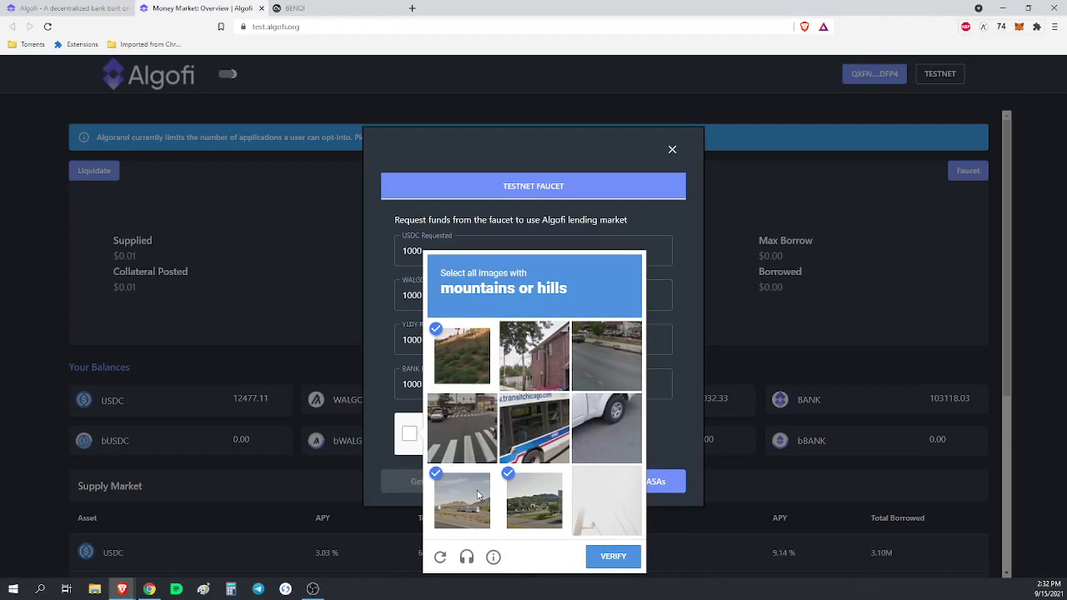
{"action": "left_click", "coordinate": [610, 557]}
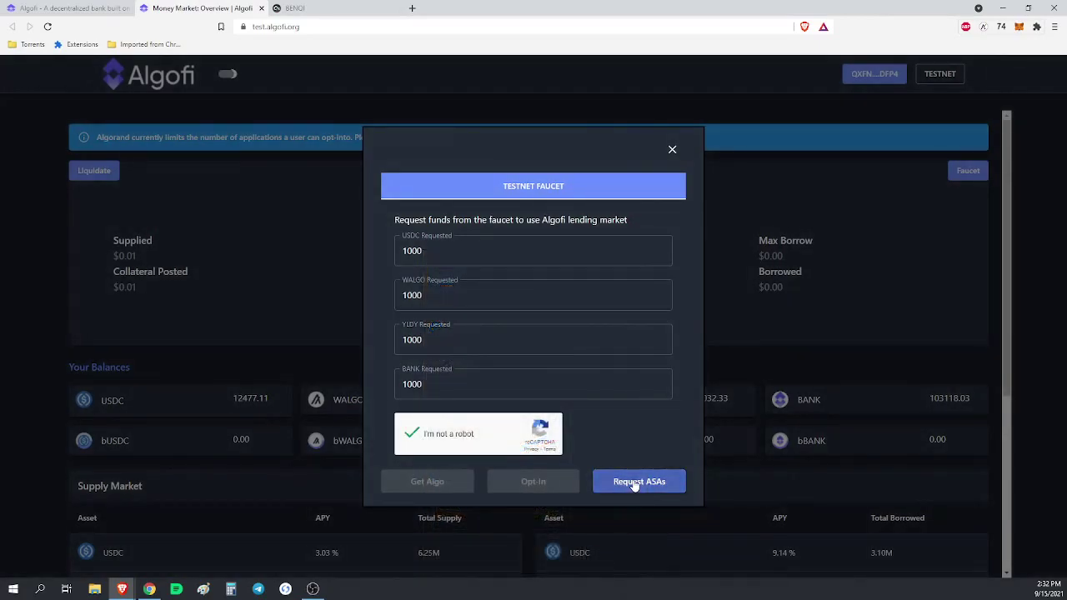
{"action": "left_click", "coordinate": [632, 480]}
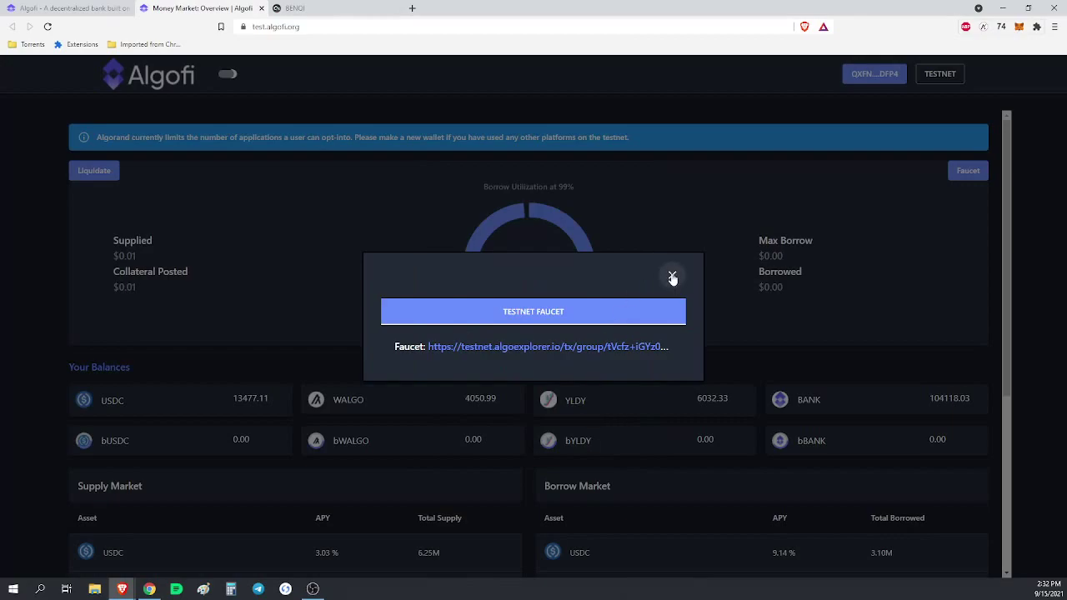
{"action": "left_click", "coordinate": [672, 275]}
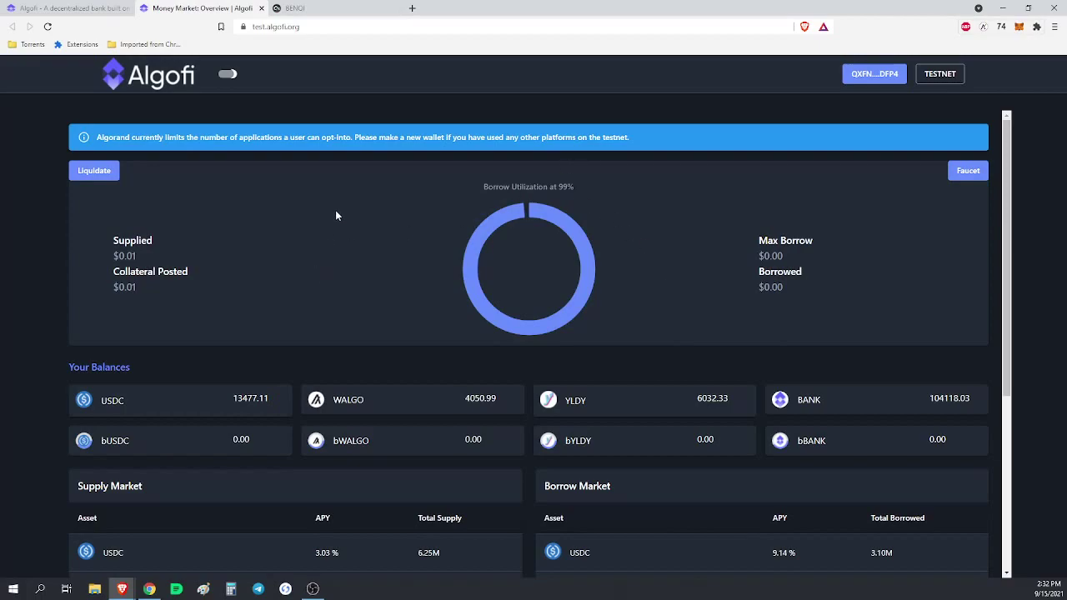
- Examine the wallet's token and b-token balances alongside the Supply Market and Borrow Market rates
{"action": "scroll", "coordinate": [301, 286], "scroll_direction": "down", "scroll_amount": 2}
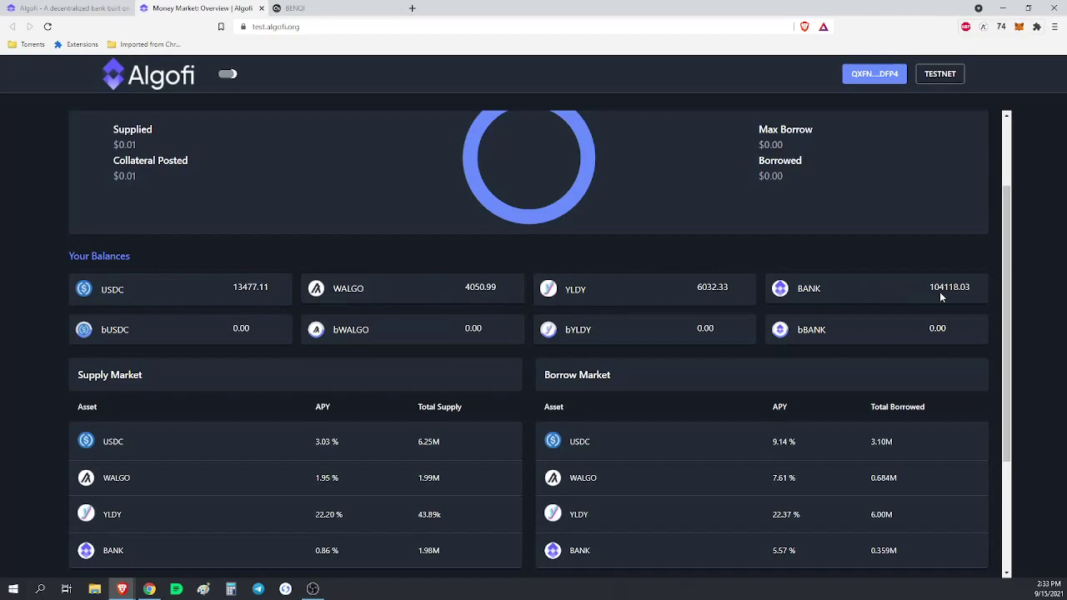
{"action": "scroll", "coordinate": [807, 293], "scroll_direction": "up", "scroll_amount": 2}
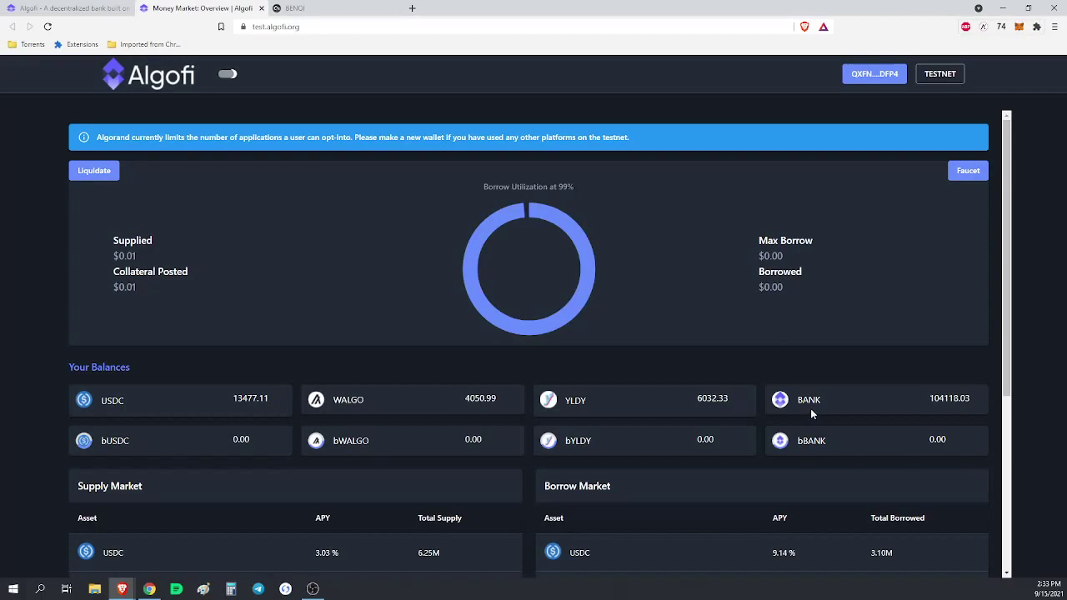
{"action": "scroll", "coordinate": [805, 413], "scroll_direction": "down", "scroll_amount": 3}
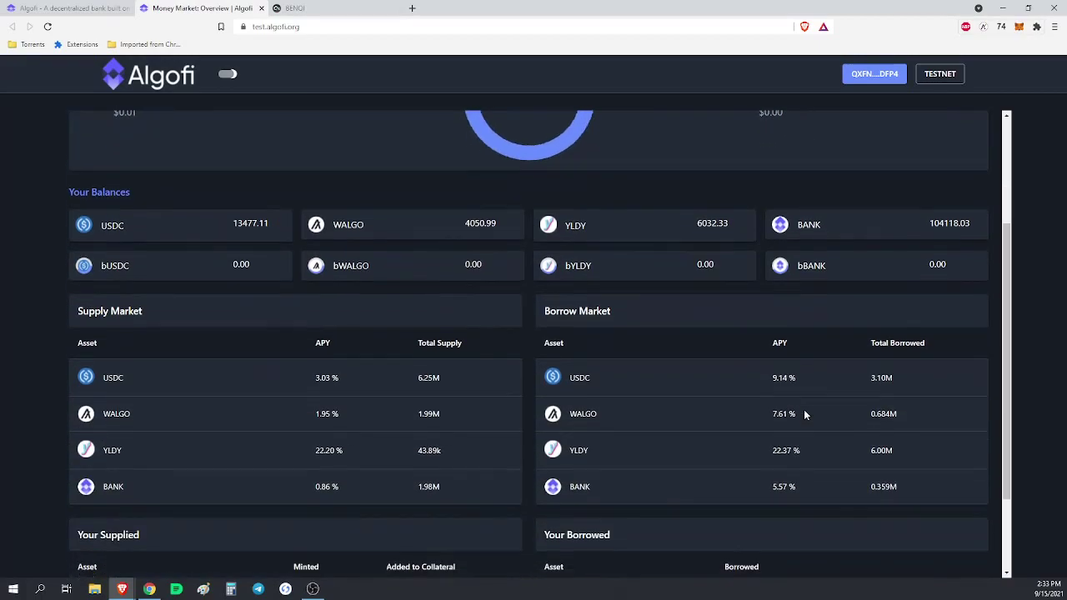
{"action": "scroll", "coordinate": [634, 276], "scroll_direction": "up", "scroll_amount": 3}
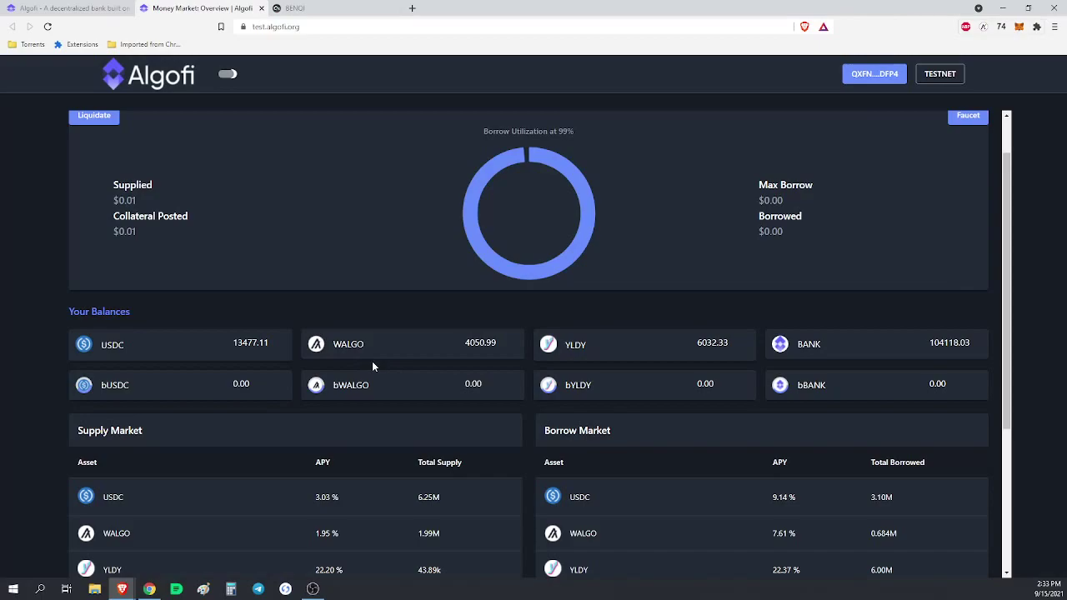
{"action": "scroll", "coordinate": [125, 352], "scroll_direction": "down", "scroll_amount": 1}
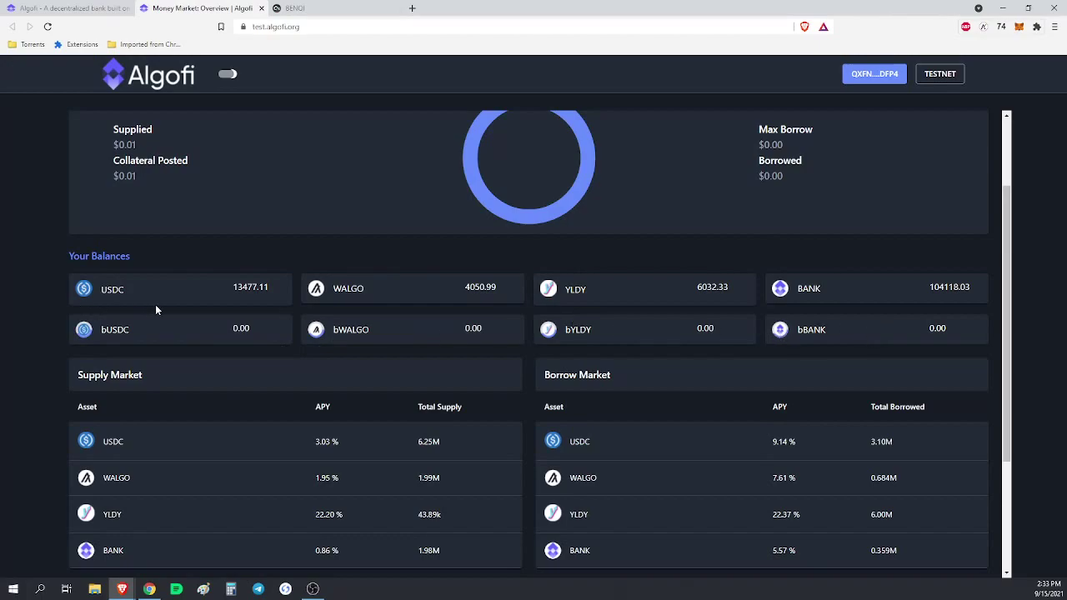
{"action": "scroll", "coordinate": [156, 309], "scroll_direction": "up", "scroll_amount": 2}
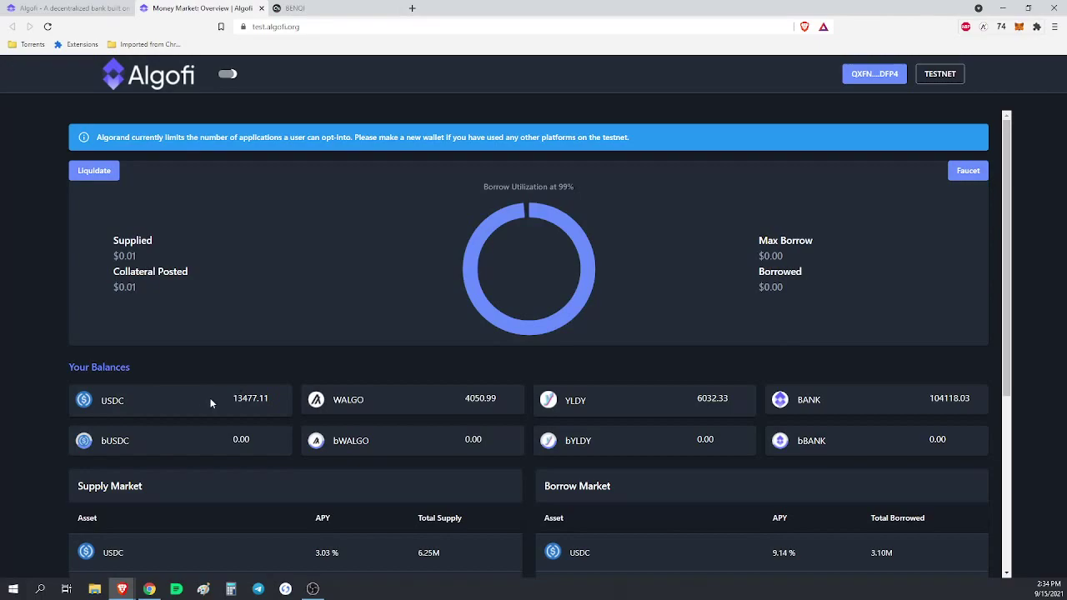
{"action": "scroll", "coordinate": [223, 427], "scroll_direction": "down", "scroll_amount": 2}
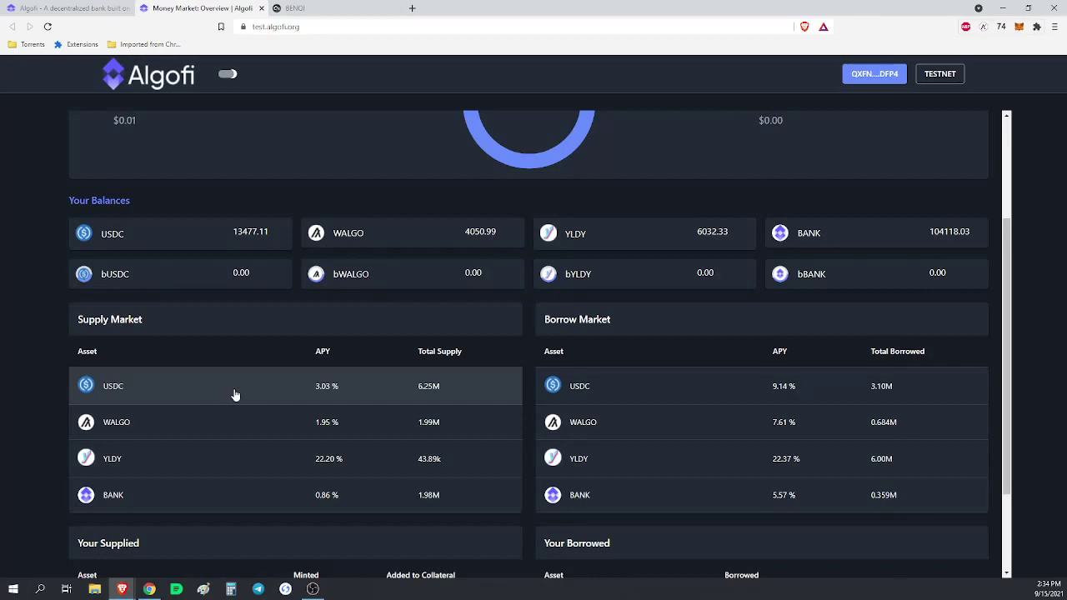
- Examine the borrow utilization overview, token balances, Supply and Borrow Market tables, and the Your Supplied and Your Borrowed positions
{"action": "scroll", "coordinate": [232, 396], "scroll_direction": "down", "scroll_amount": 1}
{"action": "scroll", "coordinate": [235, 395], "scroll_direction": "up", "scroll_amount": 3}
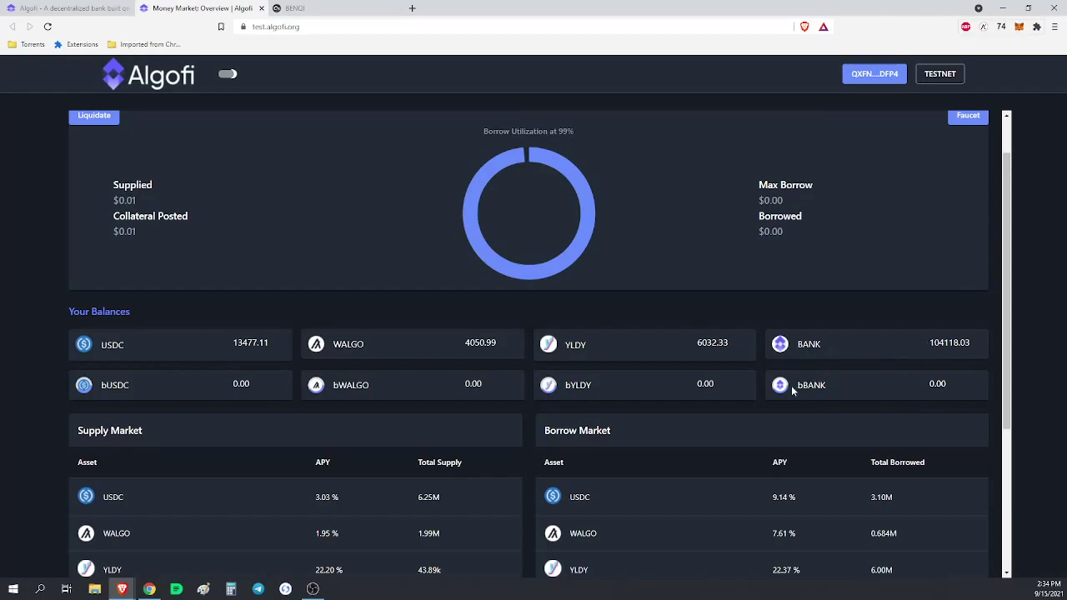
{"action": "scroll", "coordinate": [219, 386], "scroll_direction": "down", "scroll_amount": 1}
{"action": "scroll", "coordinate": [218, 386], "scroll_direction": "down", "scroll_amount": 3}
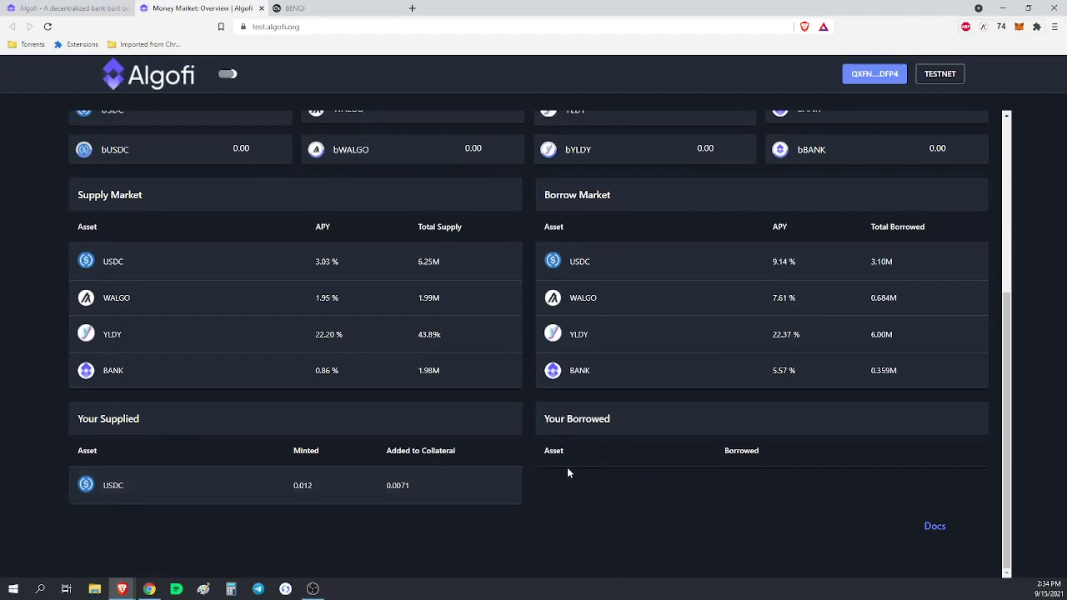
{"action": "scroll", "coordinate": [567, 472], "scroll_direction": "up", "scroll_amount": 4}
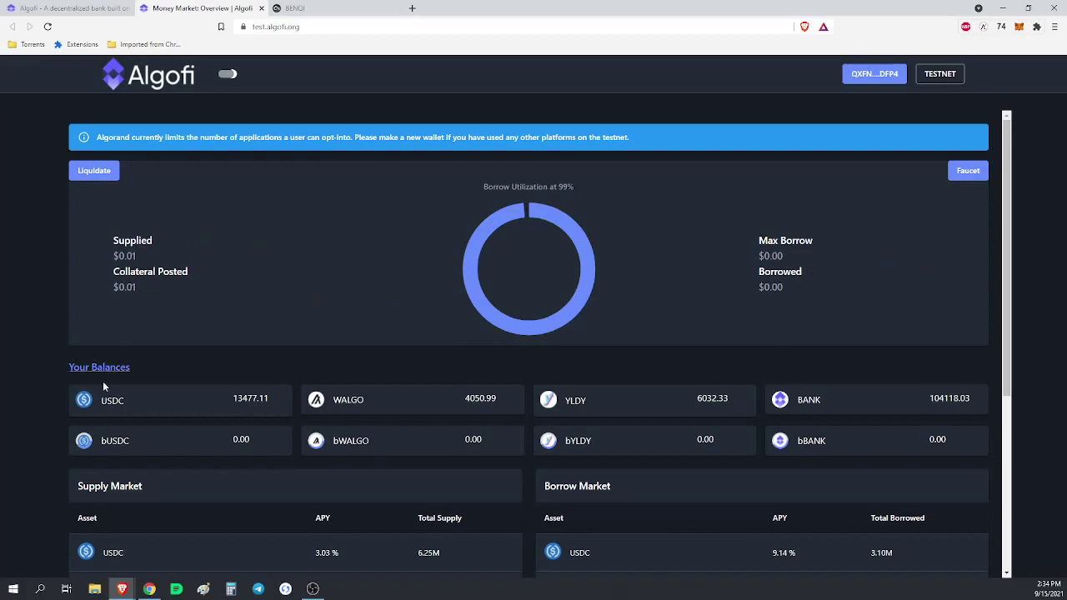
{"action": "scroll", "coordinate": [280, 292], "scroll_direction": "down", "scroll_amount": 1}
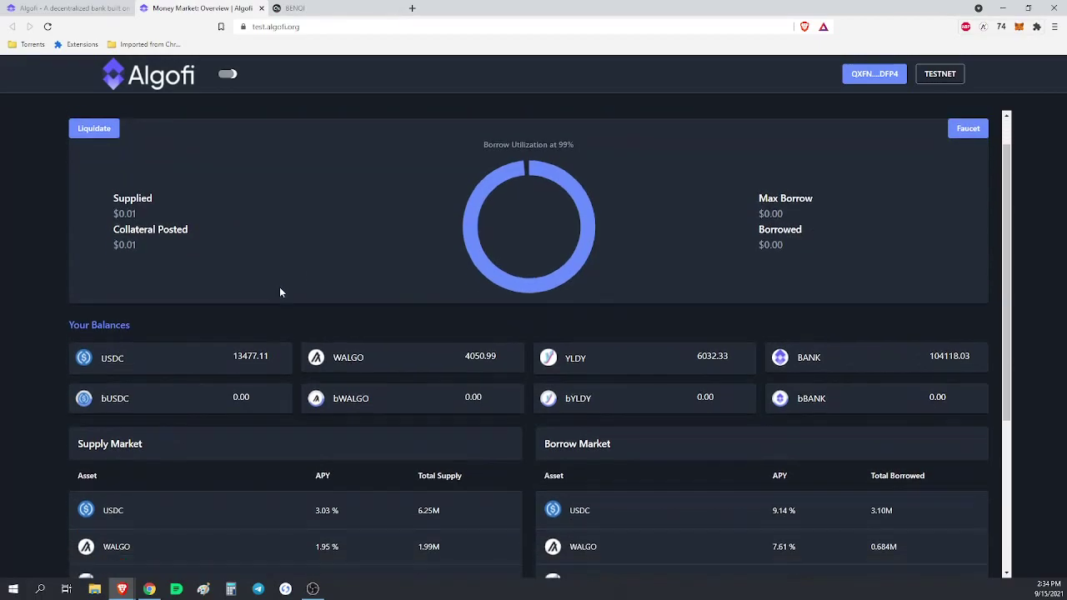
{"action": "scroll", "coordinate": [280, 292], "scroll_direction": "down", "scroll_amount": 3}
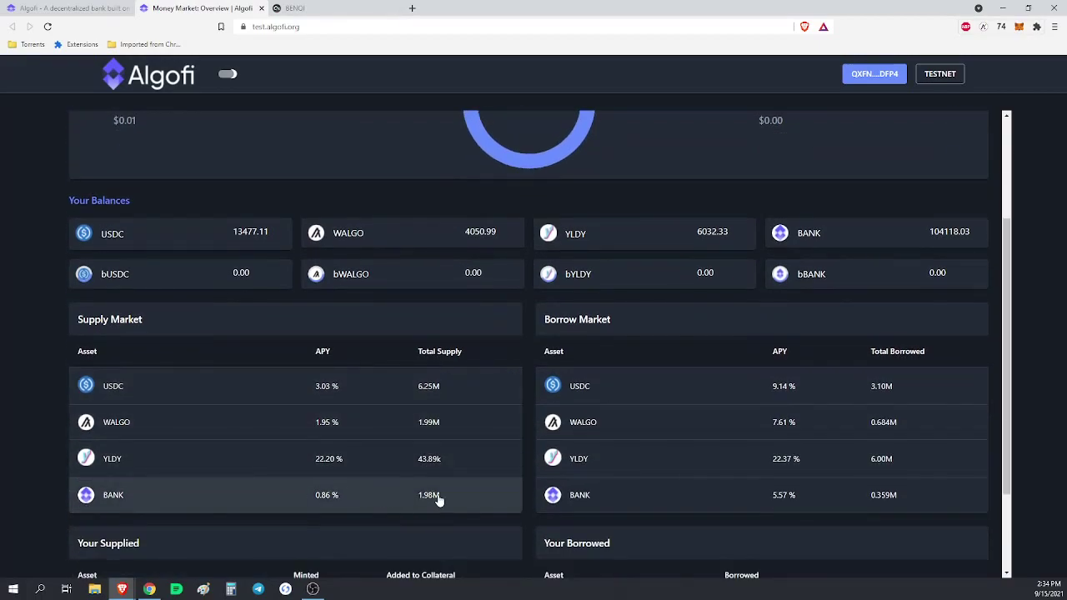
{"action": "scroll", "coordinate": [84, 211], "scroll_direction": "up", "scroll_amount": 4}
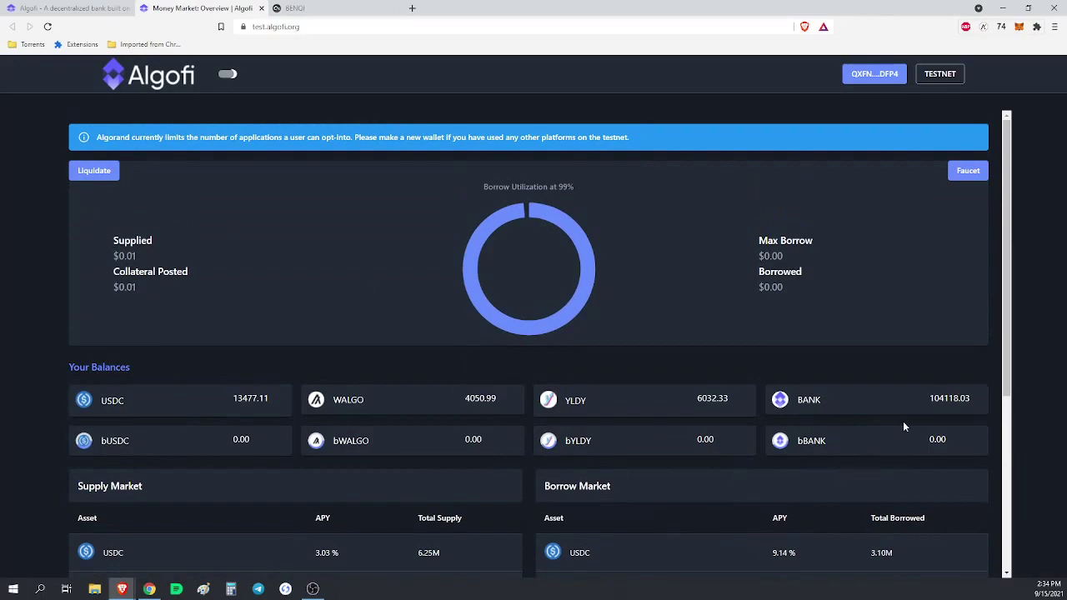
{"action": "scroll", "coordinate": [395, 413], "scroll_direction": "down", "scroll_amount": 7}
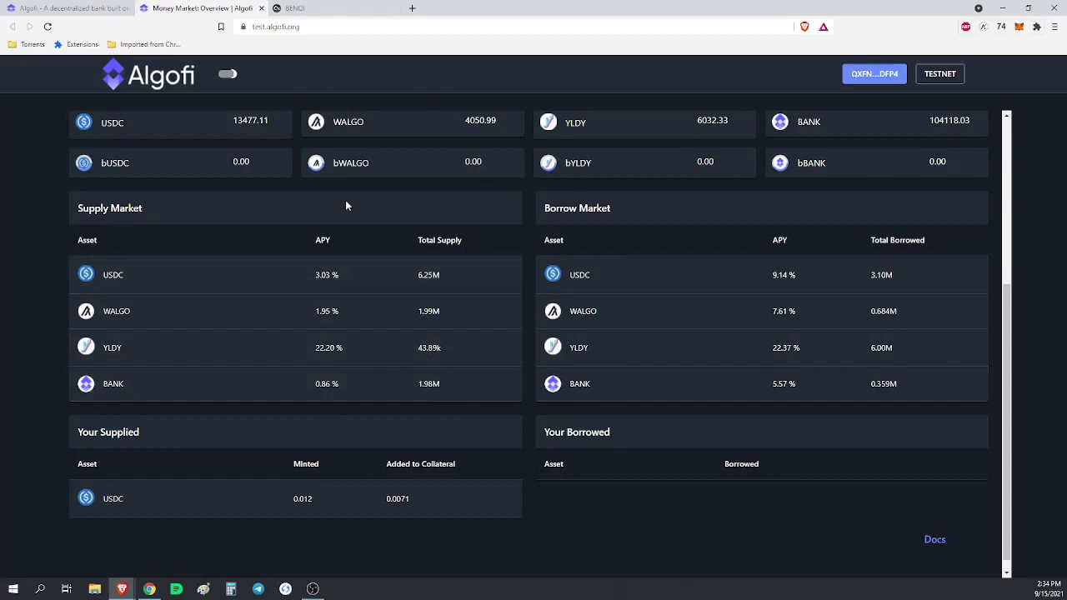
- Supply the maximum BANK balance of 104118.03 from the Supply Market to the protocol
{"action": "left_click", "coordinate": [182, 391]}
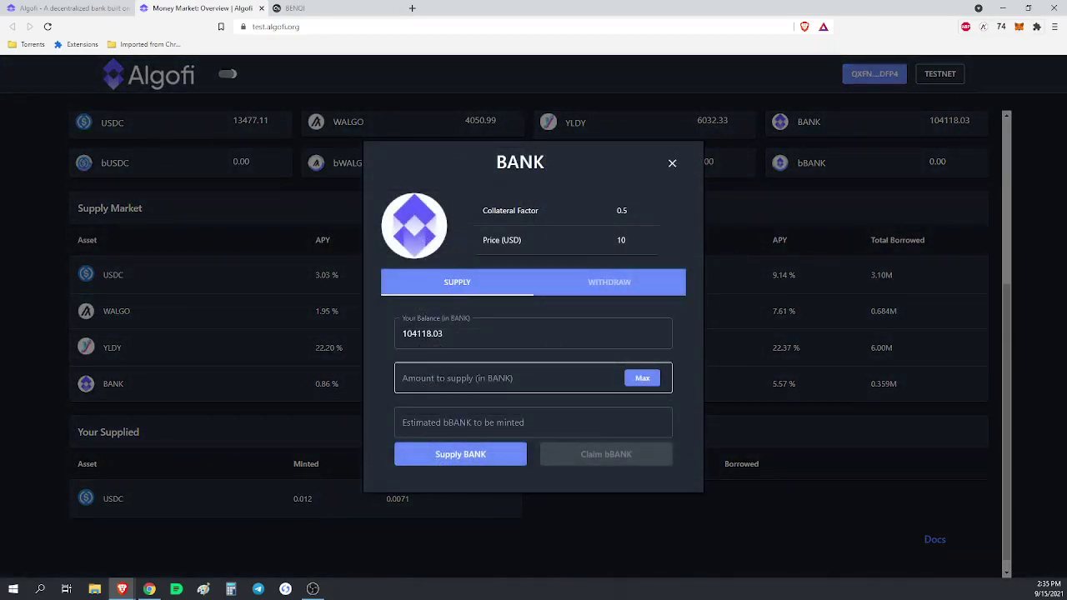
{"action": "left_click", "coordinate": [638, 381]}
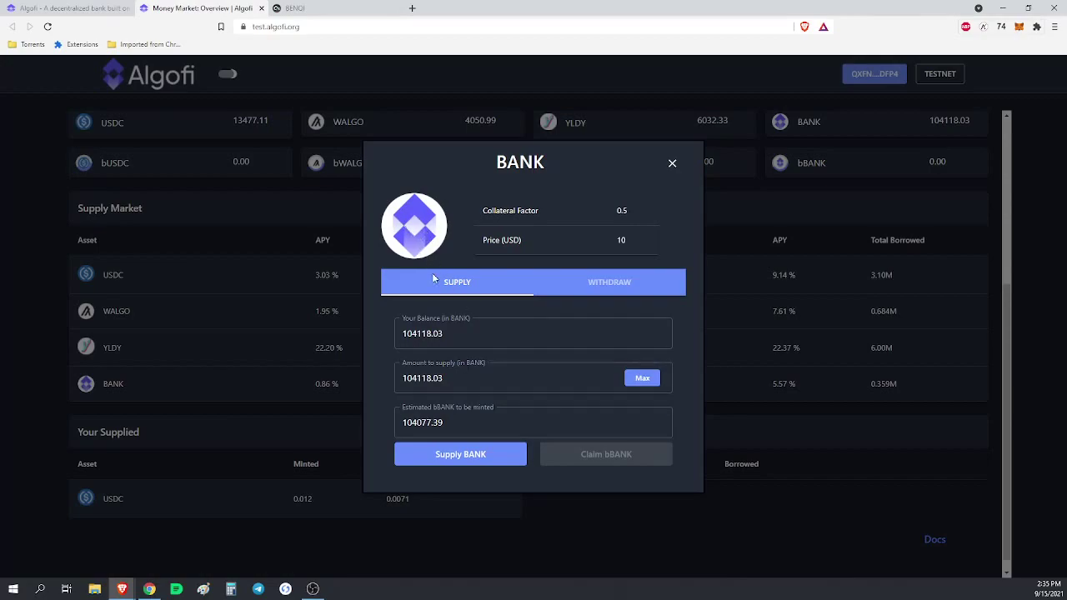
{"action": "left_click", "coordinate": [434, 454]}
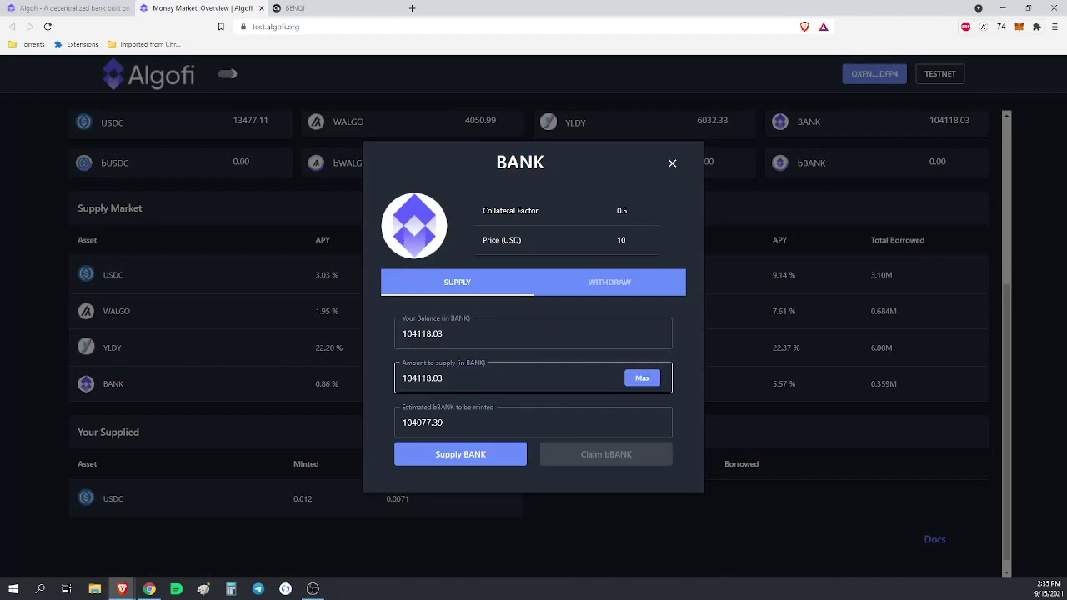
{"action": "left_click", "coordinate": [460, 457]}
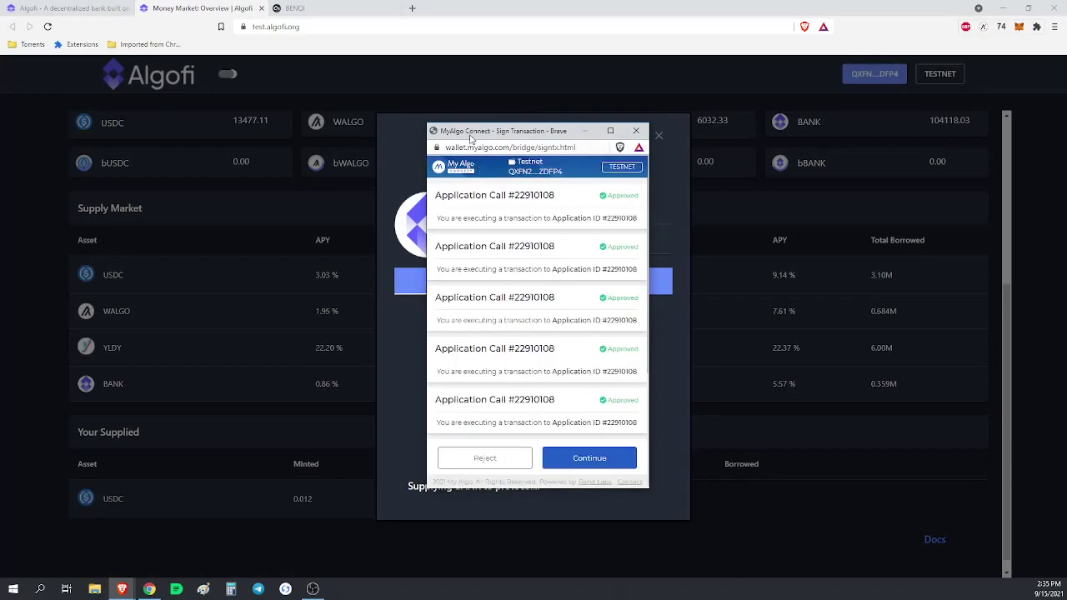
- Review the supply's application calls and asset transfer in My Algo Connect, and sign them with the saved wallet password
{"action": "scroll", "coordinate": [495, 309], "scroll_direction": "down", "scroll_amount": 3}
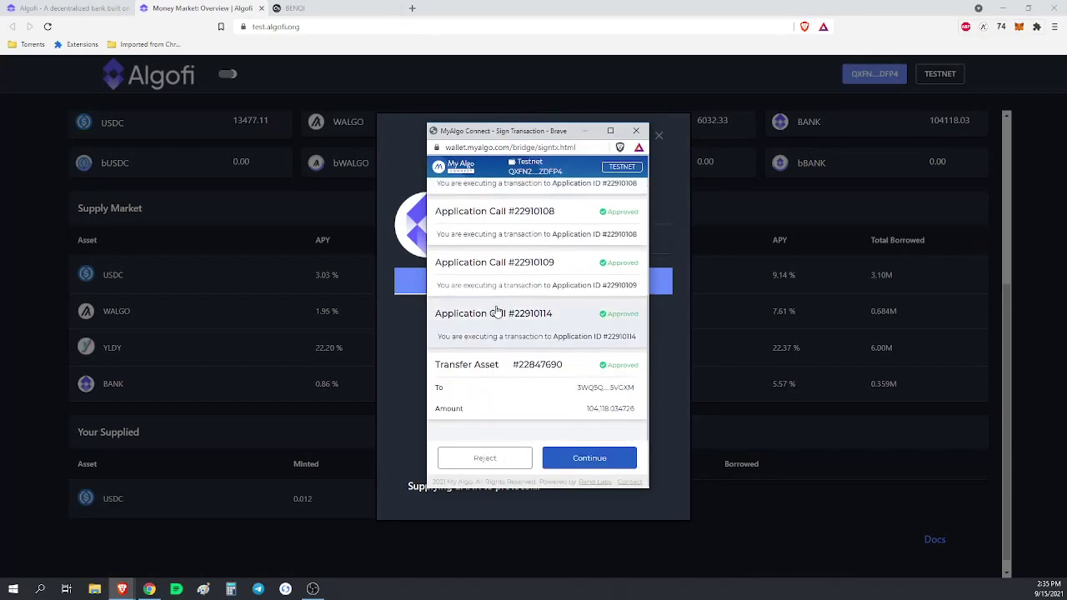
{"action": "scroll", "coordinate": [498, 310], "scroll_direction": "up", "scroll_amount": 3}
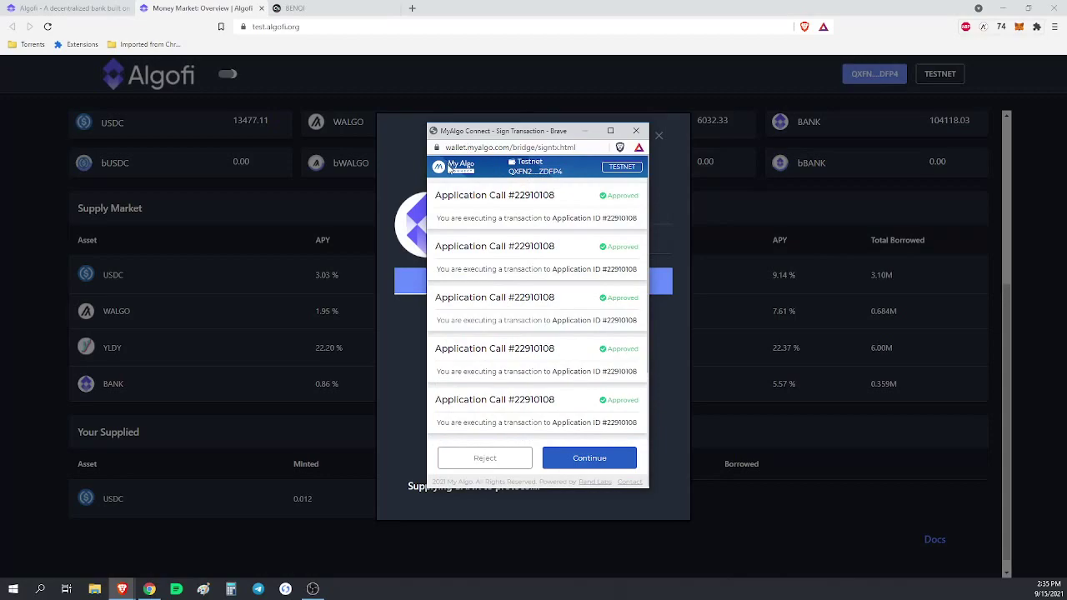
{"action": "scroll", "coordinate": [509, 267], "scroll_direction": "down", "scroll_amount": 3}
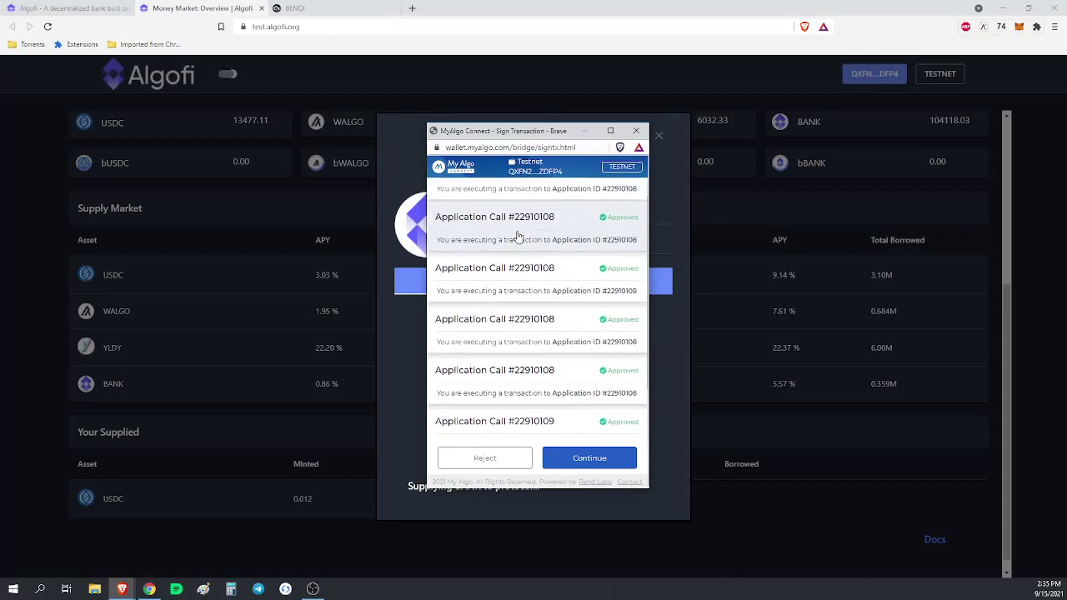
{"action": "left_click", "coordinate": [584, 458]}
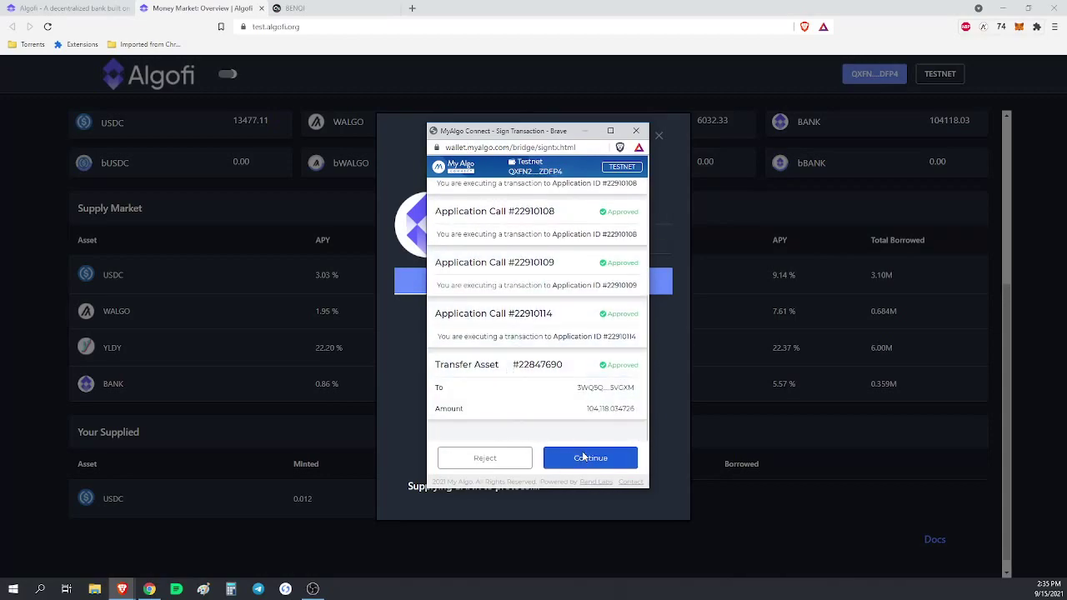
{"action": "left_click", "coordinate": [499, 353]}
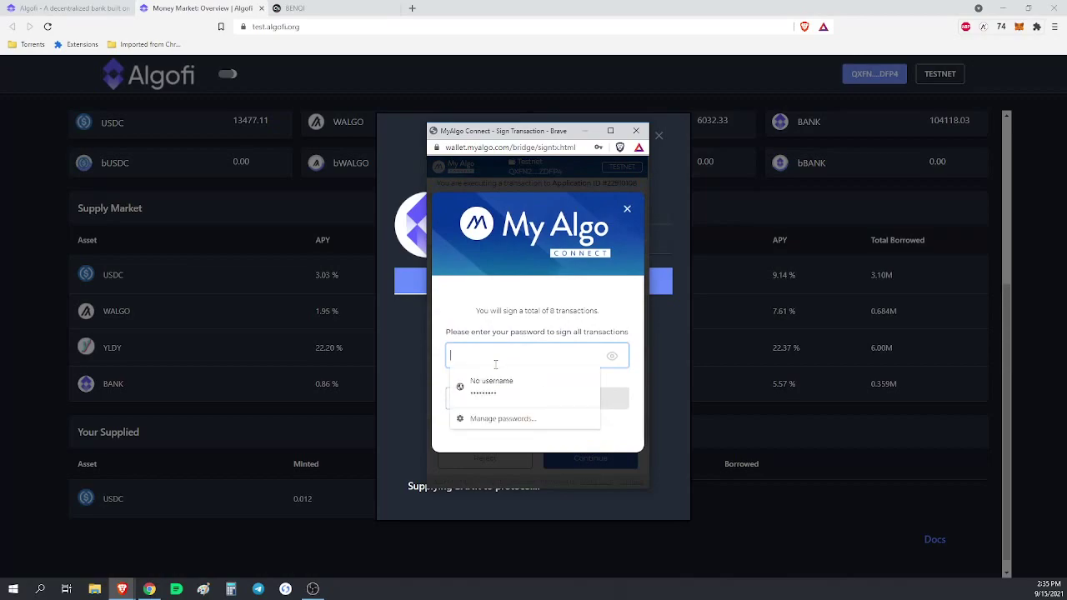
{"action": "left_click", "coordinate": [484, 387]}
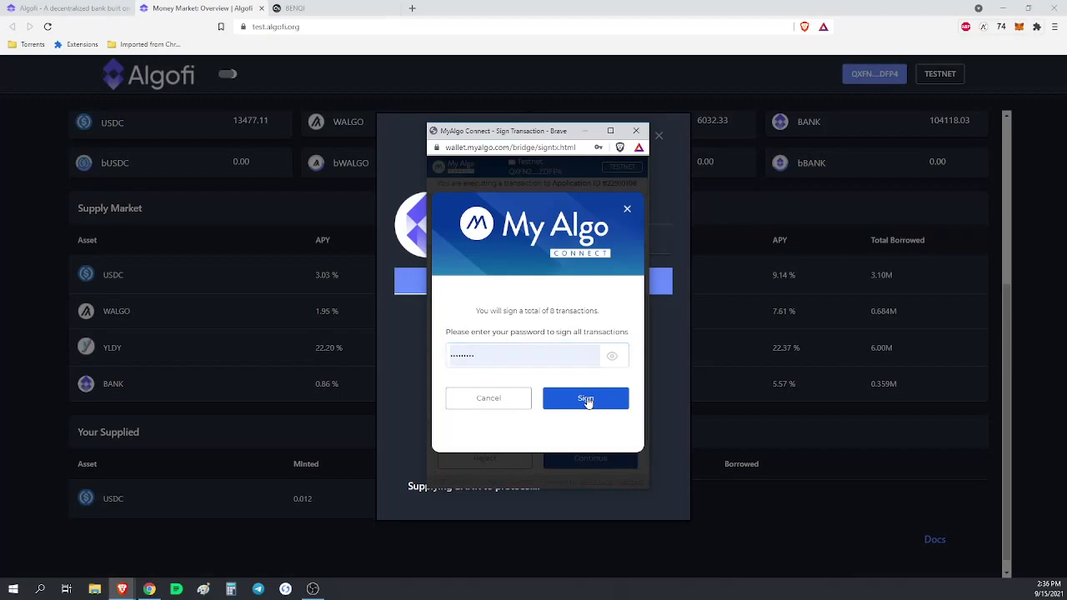
{"action": "left_click", "coordinate": [587, 399]}
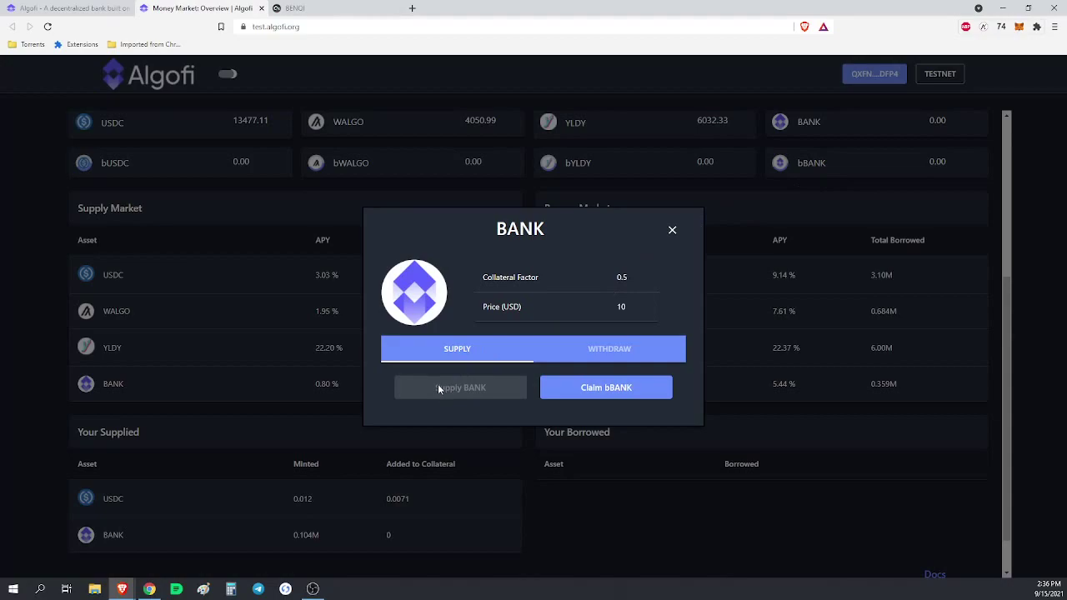
- Claim the bBANK for the supplied BANK and sign the claim transactions with the saved wallet password
{"action": "left_click", "coordinate": [621, 392]}
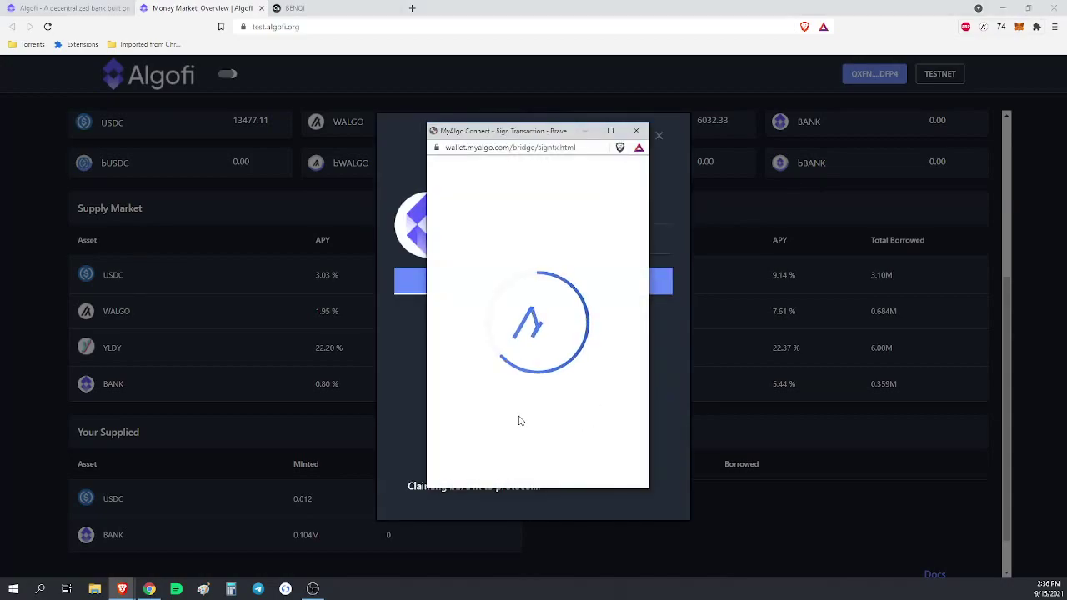
{"action": "left_click", "coordinate": [581, 458]}
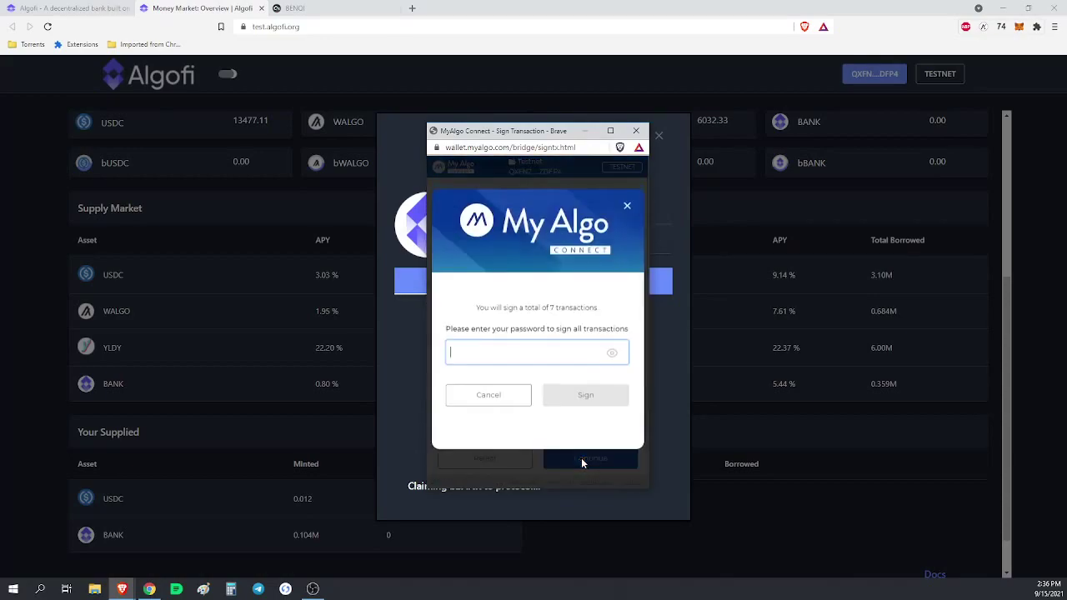
{"action": "left_click", "coordinate": [467, 356]}
{"action": "left_click", "coordinate": [477, 381]}
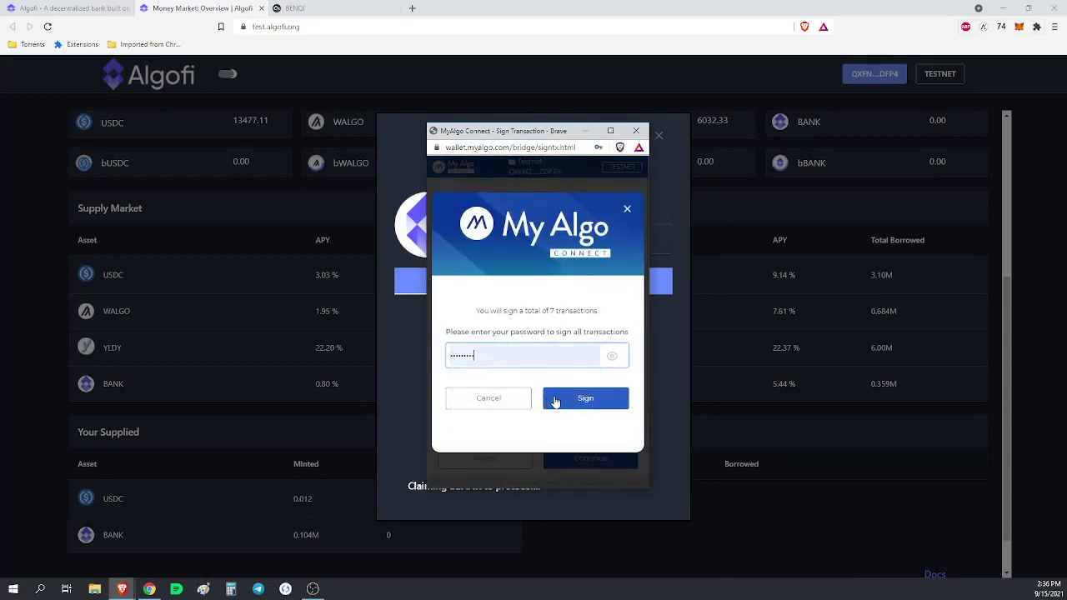
{"action": "left_click", "coordinate": [572, 401]}
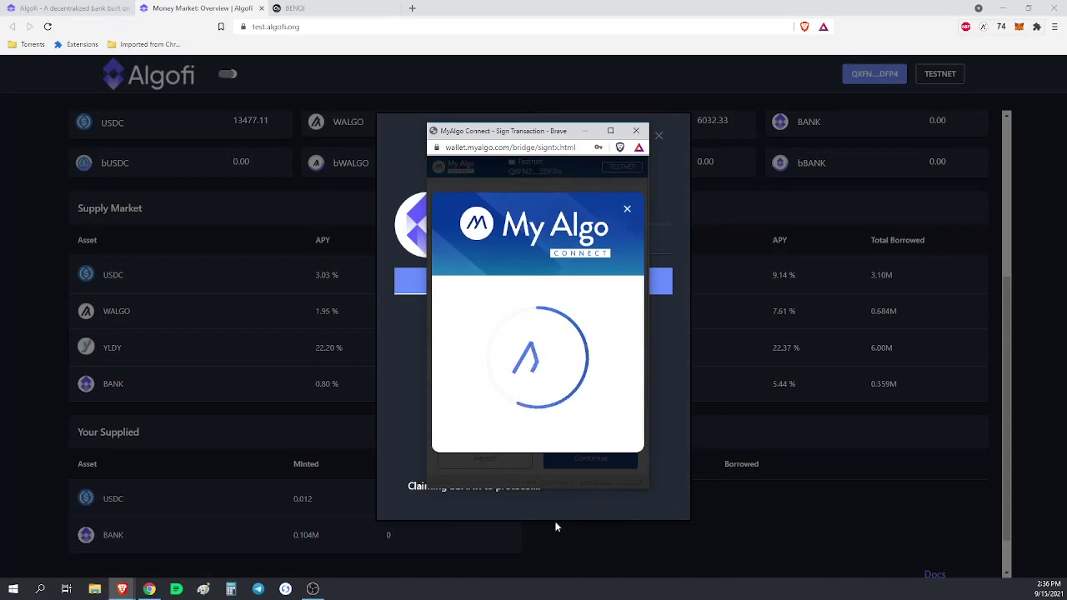